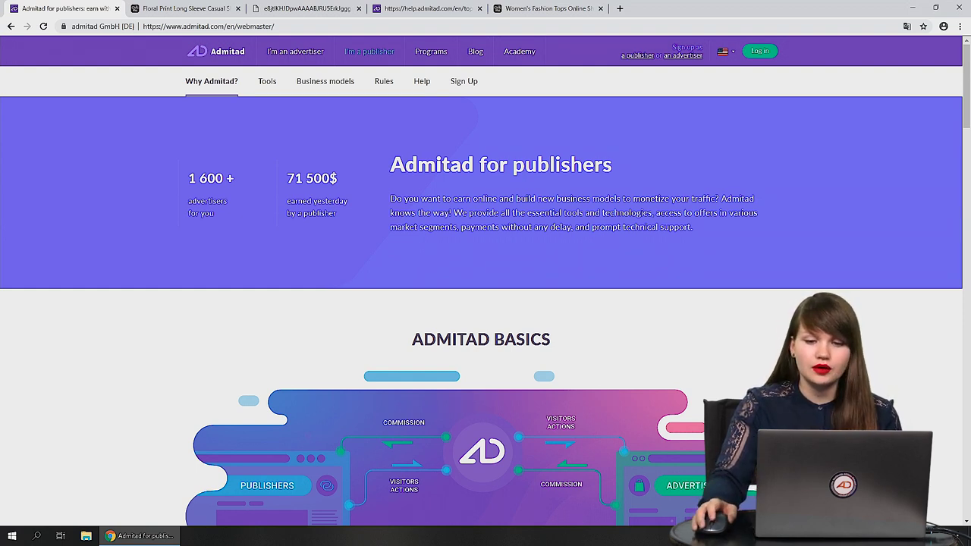
Log in to the publisher account using the saved login name and the account password.
{"action": "left_click", "coordinate": [759, 50]}
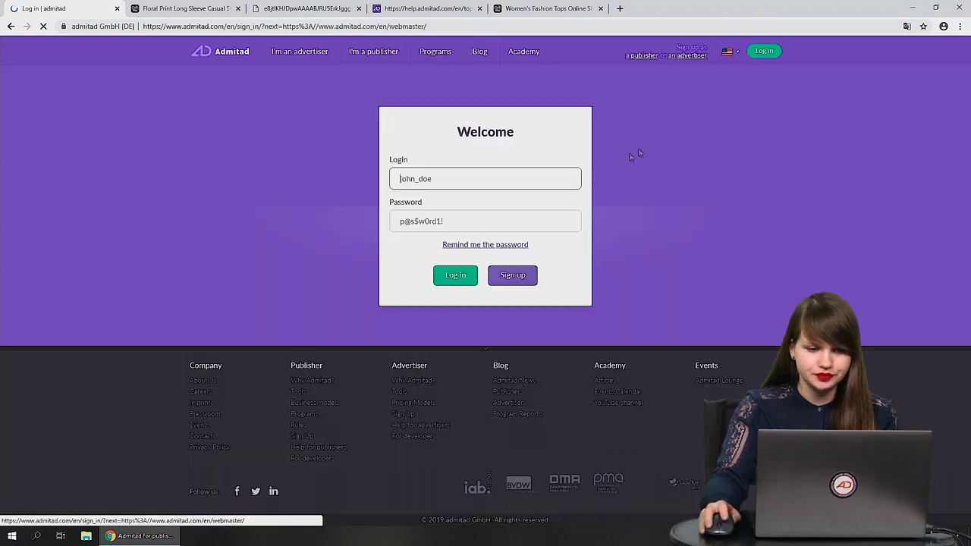
{"action": "left_click", "coordinate": [476, 177]}
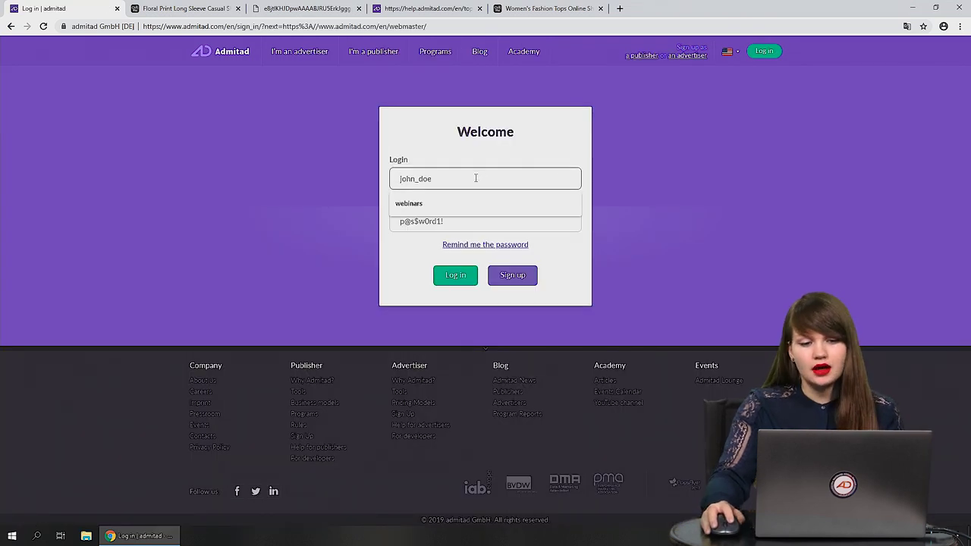
{"action": "left_click", "coordinate": [451, 205]}
{"action": "left_click", "coordinate": [446, 221]}
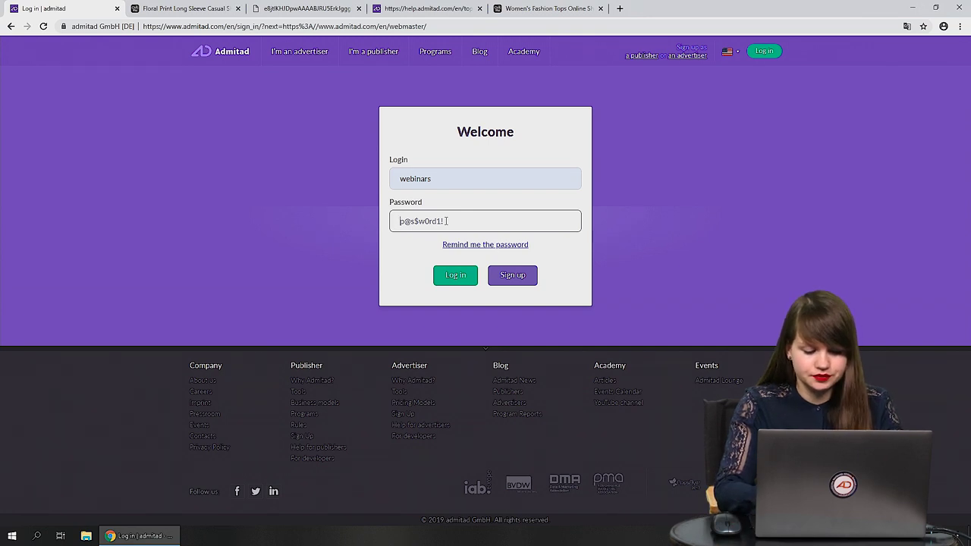
{"action": "type", "text": "p"}
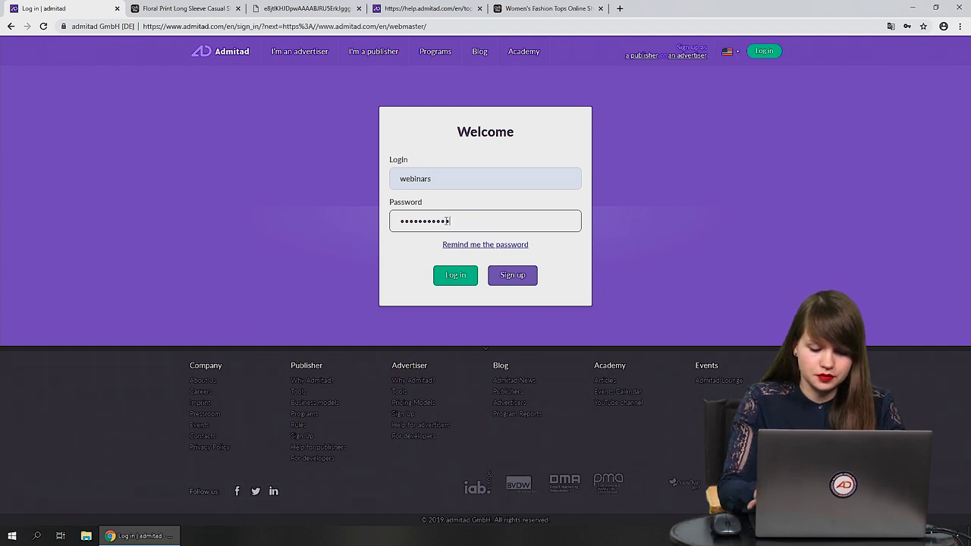
{"action": "key", "text": "Return"}
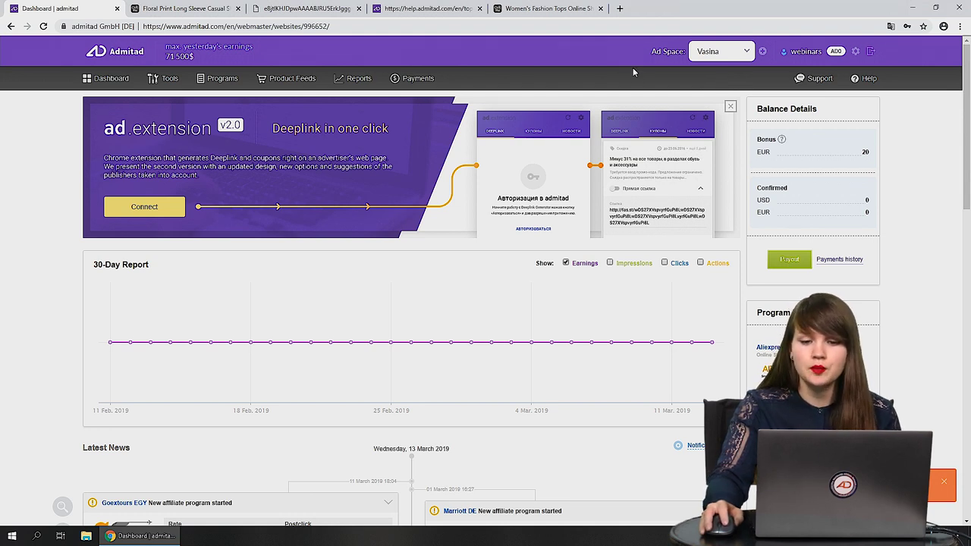
Switch the dashboard's ad space to Gadget Sale.
{"action": "left_click", "coordinate": [747, 53]}
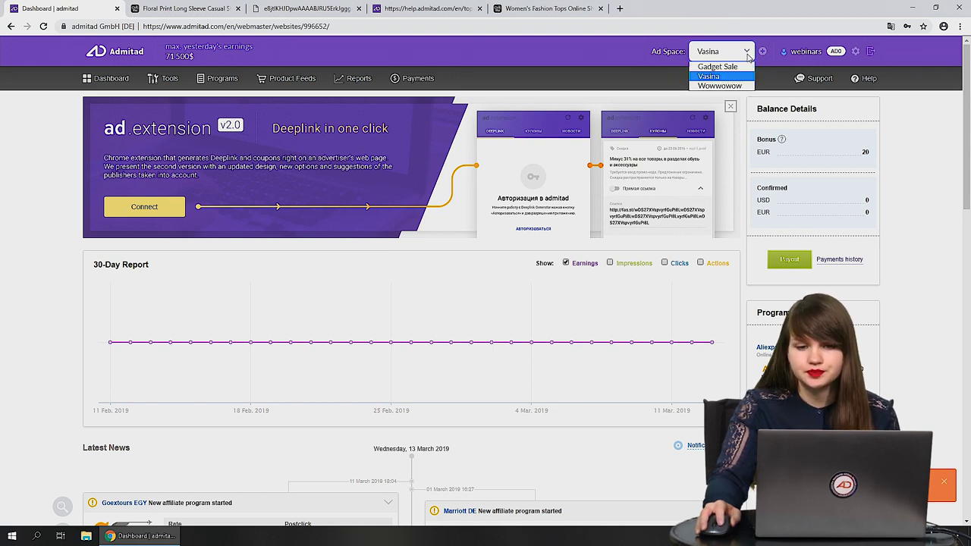
{"action": "left_click", "coordinate": [728, 67]}
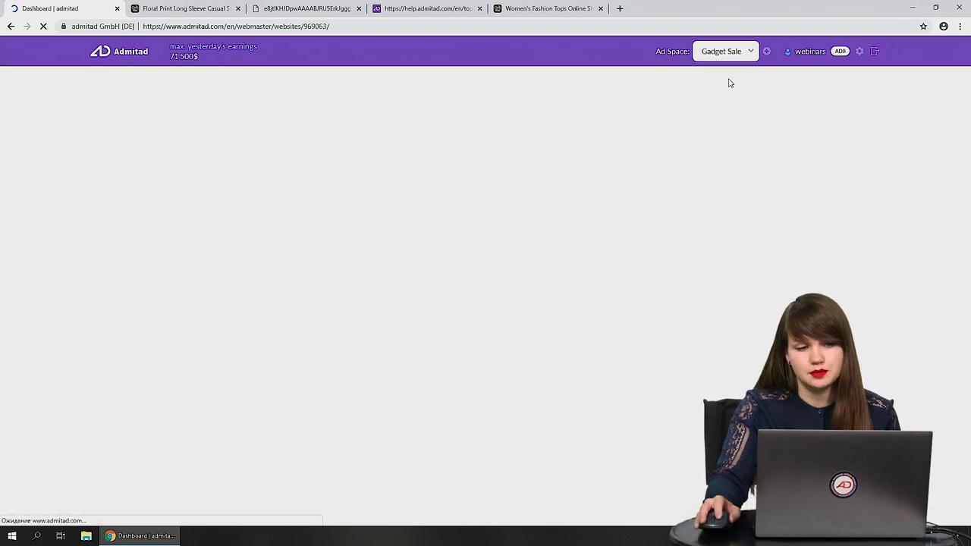
{"action": "left_click", "coordinate": [10, 26]}
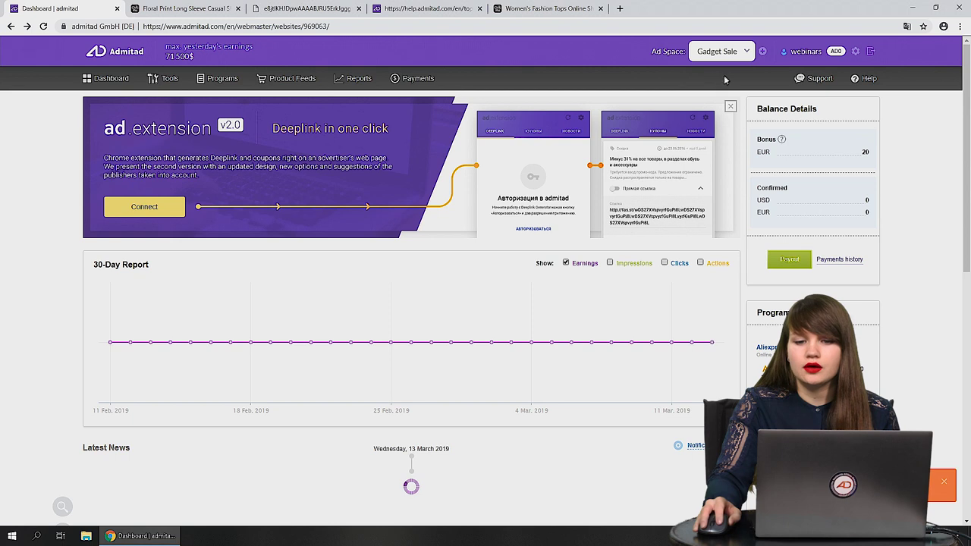
View the form for adding a new ad space, and return to the Gadget Sale dashboard.
{"action": "left_click", "coordinate": [762, 50]}
{"action": "scroll", "coordinate": [759, 122], "scroll_direction": "down", "scroll_amount": 1}
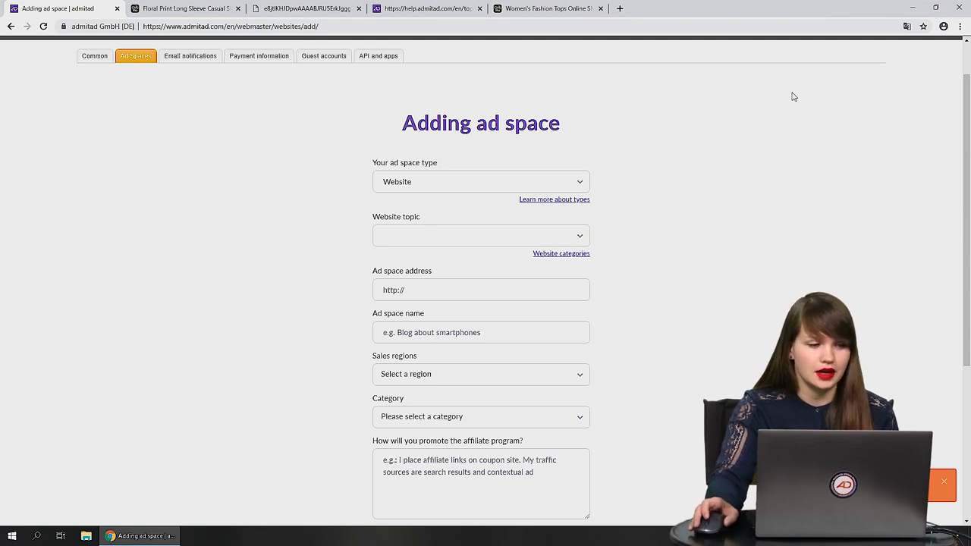
{"action": "scroll", "coordinate": [791, 96], "scroll_direction": "up", "scroll_amount": 1}
{"action": "left_click", "coordinate": [10, 26]}
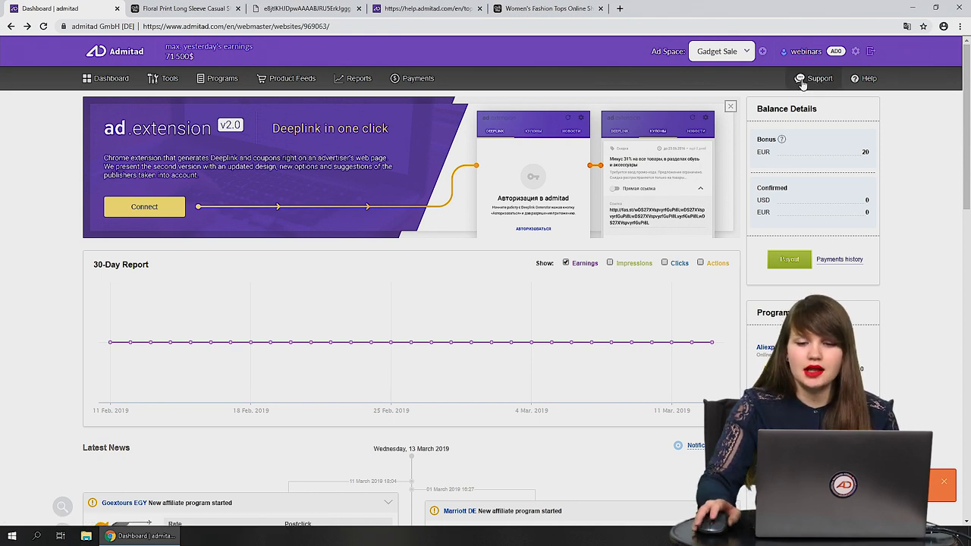
Open the notification settings of the Latest News section and look through the notification types.
{"action": "scroll", "coordinate": [908, 104], "scroll_direction": "down", "scroll_amount": 1}
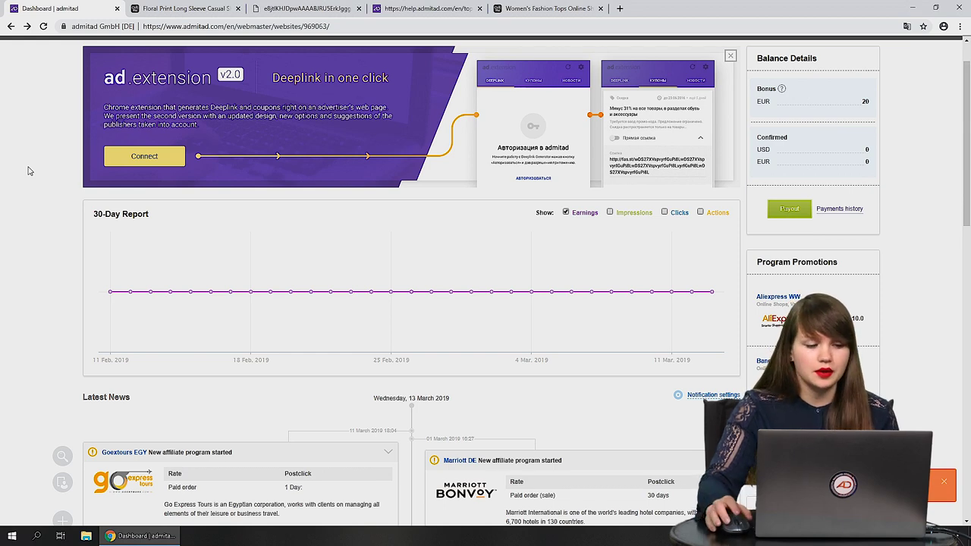
{"action": "scroll", "coordinate": [31, 167], "scroll_direction": "down", "scroll_amount": 3}
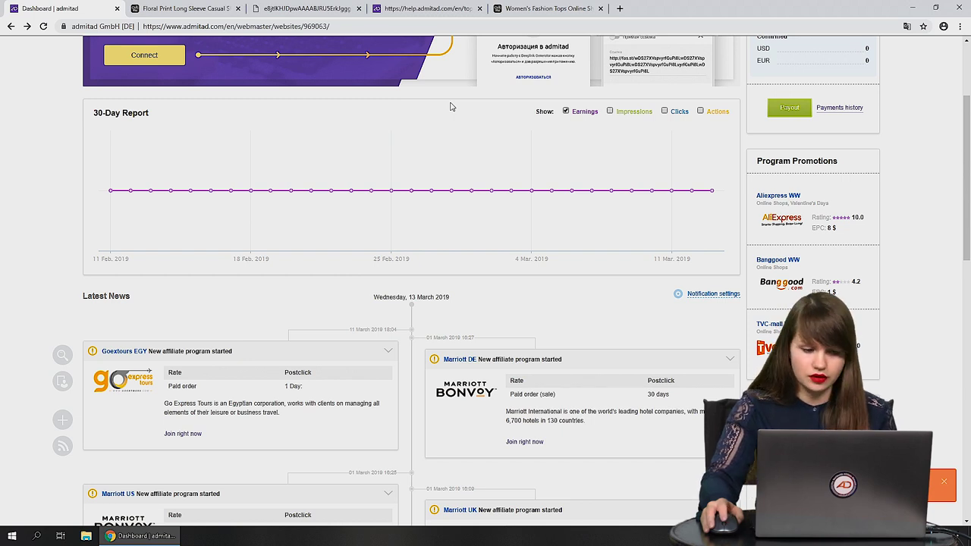
{"action": "scroll", "coordinate": [449, 107], "scroll_direction": "down", "scroll_amount": 3}
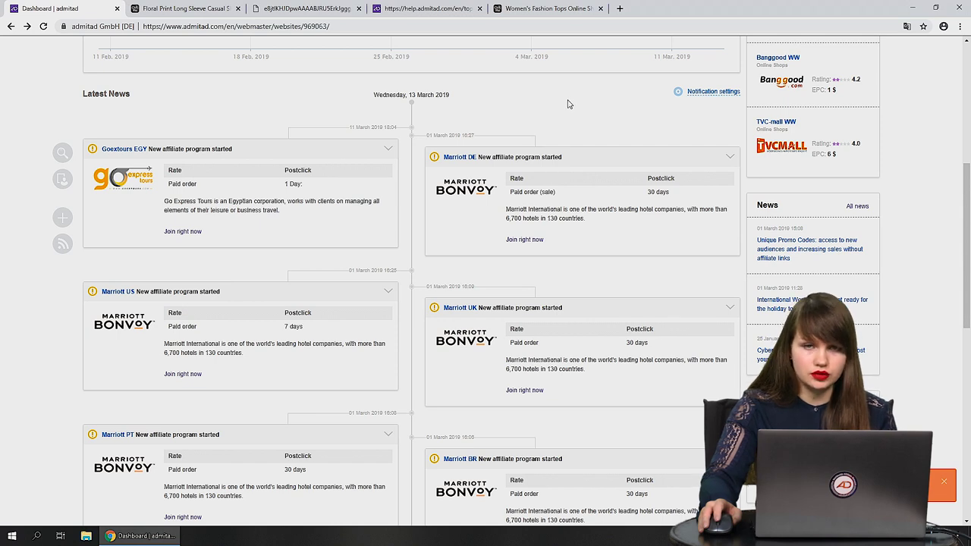
{"action": "left_click", "coordinate": [707, 92]}
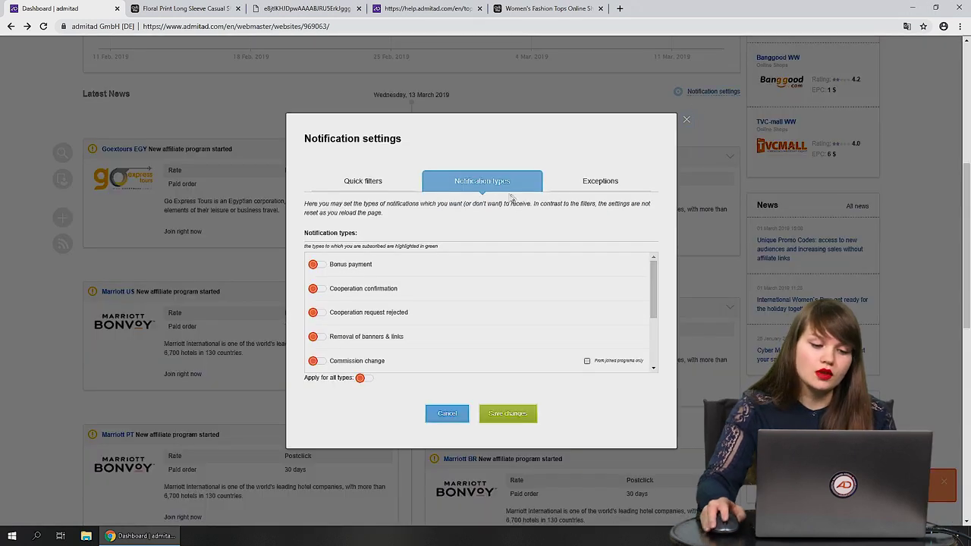
{"action": "scroll", "coordinate": [478, 311], "scroll_direction": "down", "scroll_amount": 1}
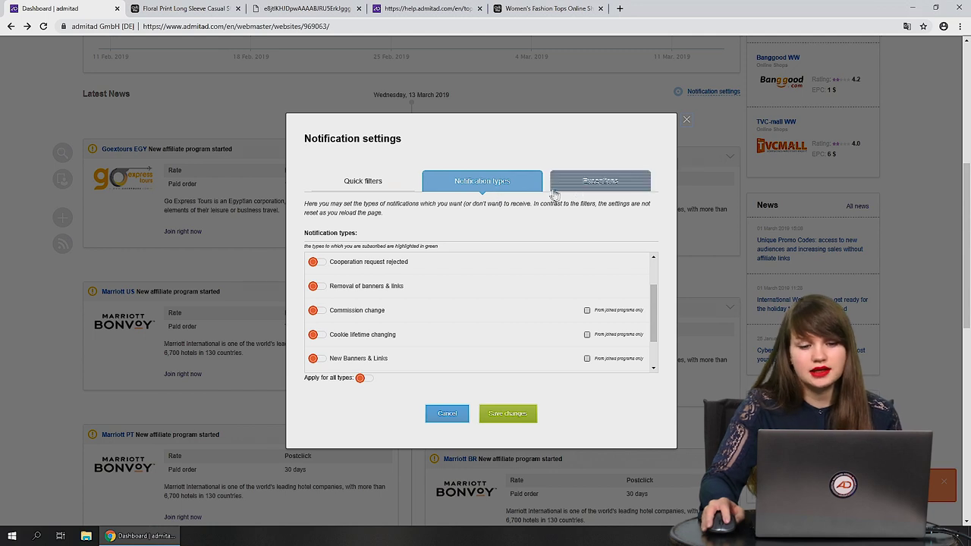
Review the quick filters in the notification settings, toggling Only joined programs off and back on.
{"action": "left_click", "coordinate": [387, 184]}
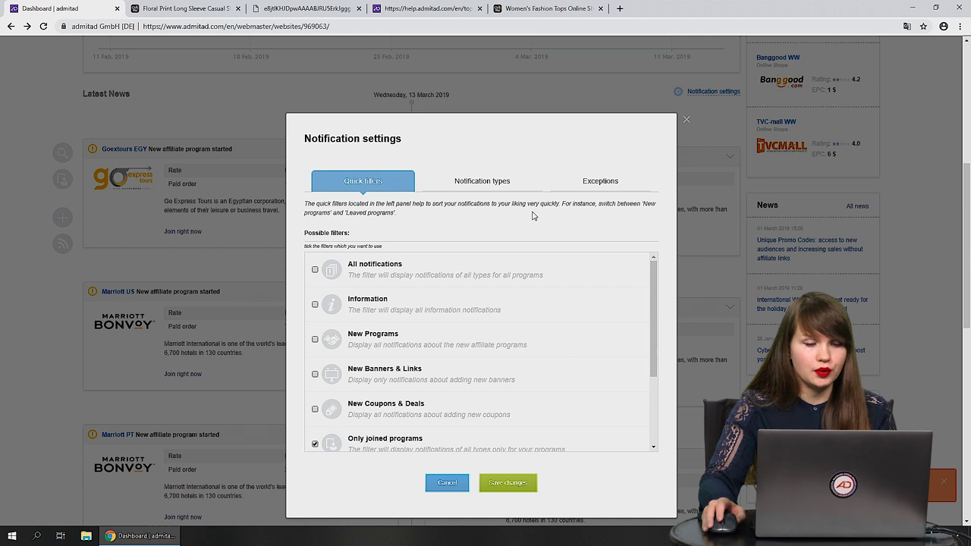
{"action": "scroll", "coordinate": [531, 215], "scroll_direction": "down", "scroll_amount": 1}
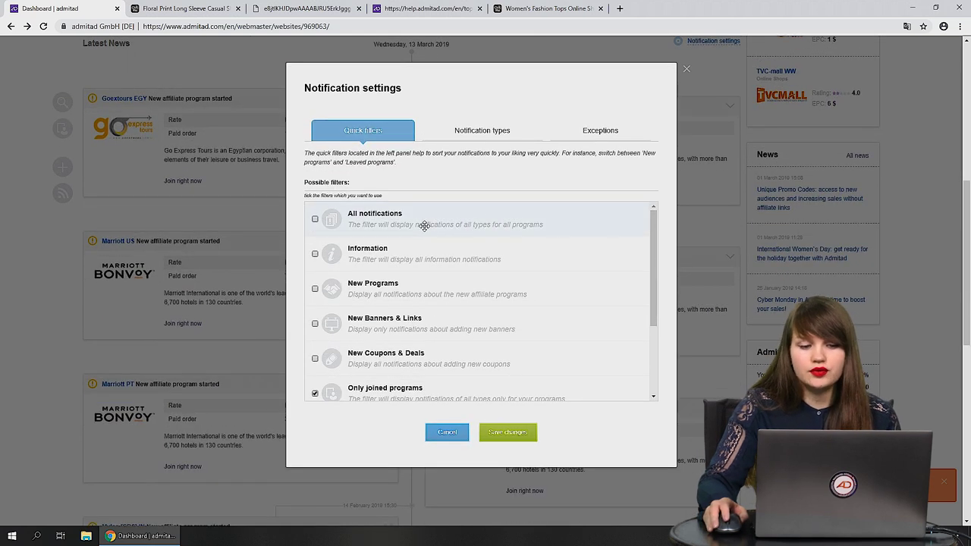
{"action": "left_click", "coordinate": [315, 220]}
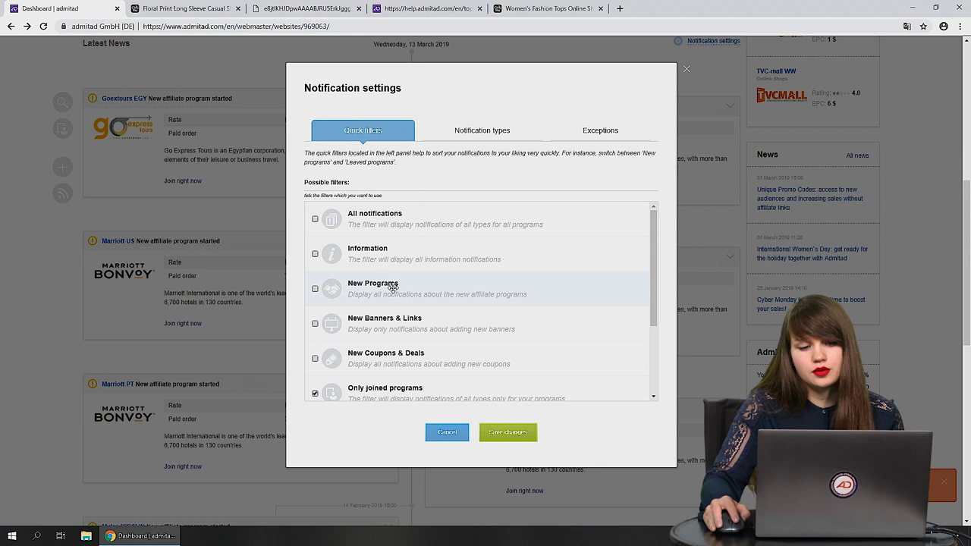
{"action": "scroll", "coordinate": [399, 279], "scroll_direction": "down", "scroll_amount": 1}
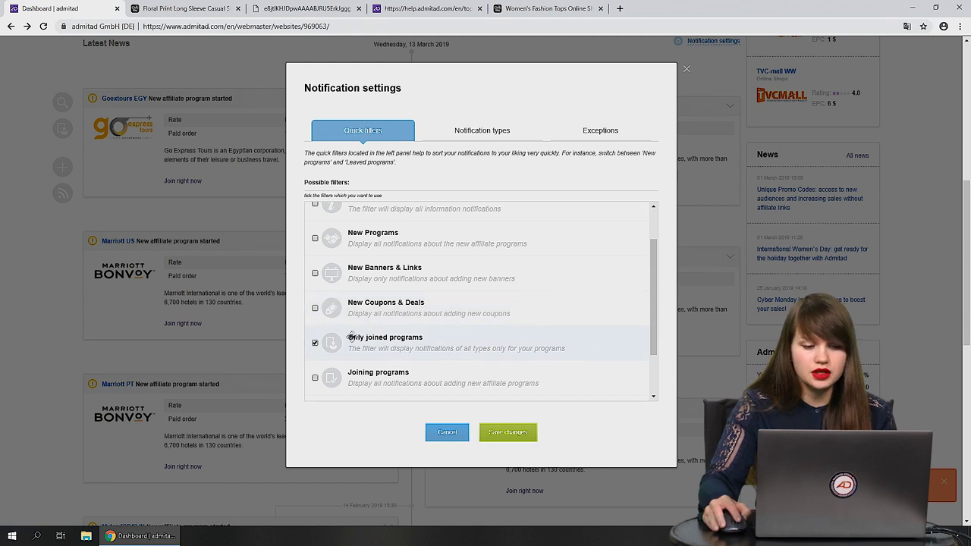
{"action": "left_click", "coordinate": [315, 344]}
{"action": "left_click", "coordinate": [315, 343]}
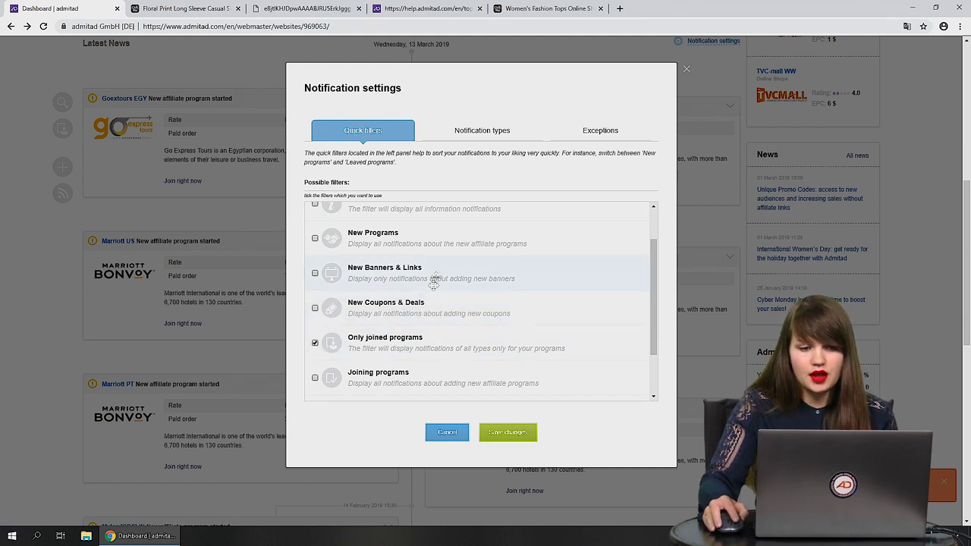
Toggle all notification types on and back off, and enable only the Bonus payment notifications.
{"action": "left_click", "coordinate": [489, 130]}
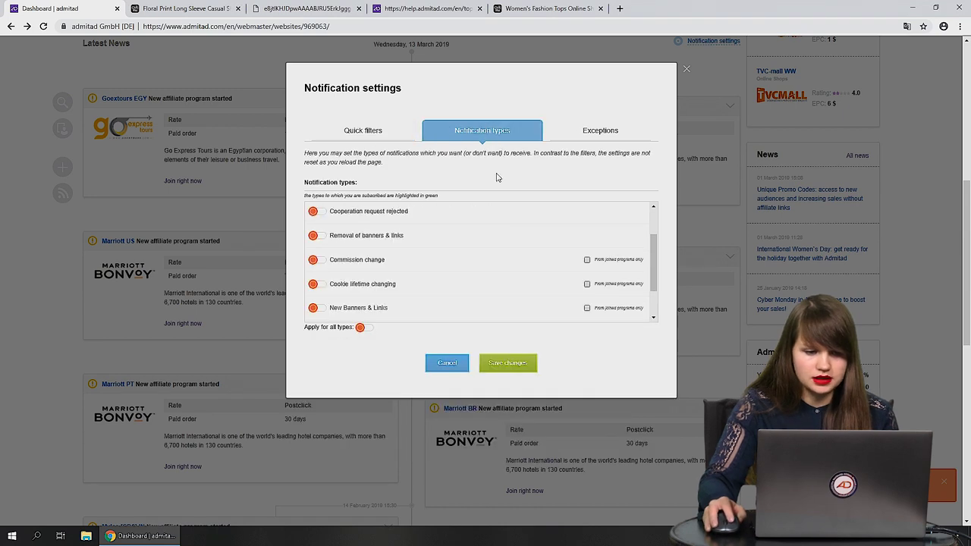
{"action": "left_click", "coordinate": [370, 331]}
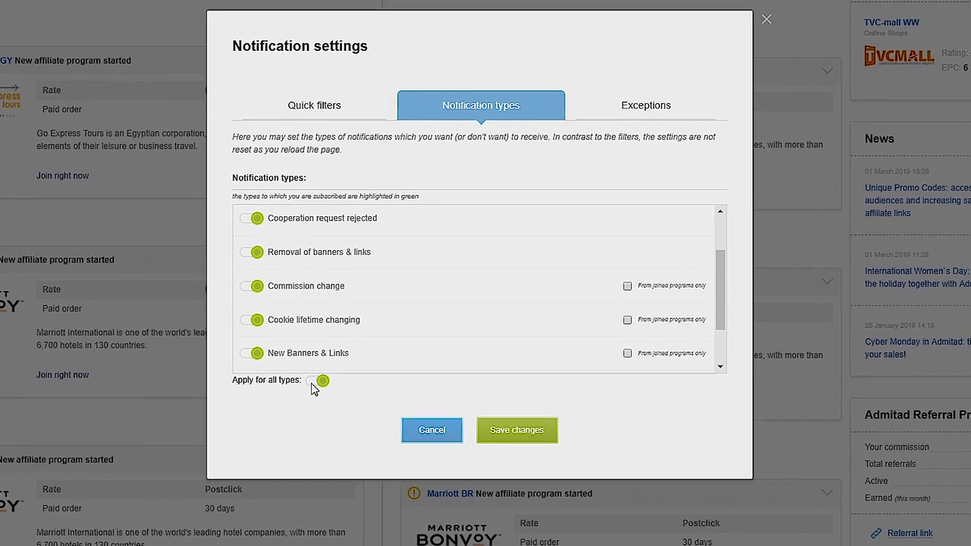
{"action": "left_click", "coordinate": [307, 389]}
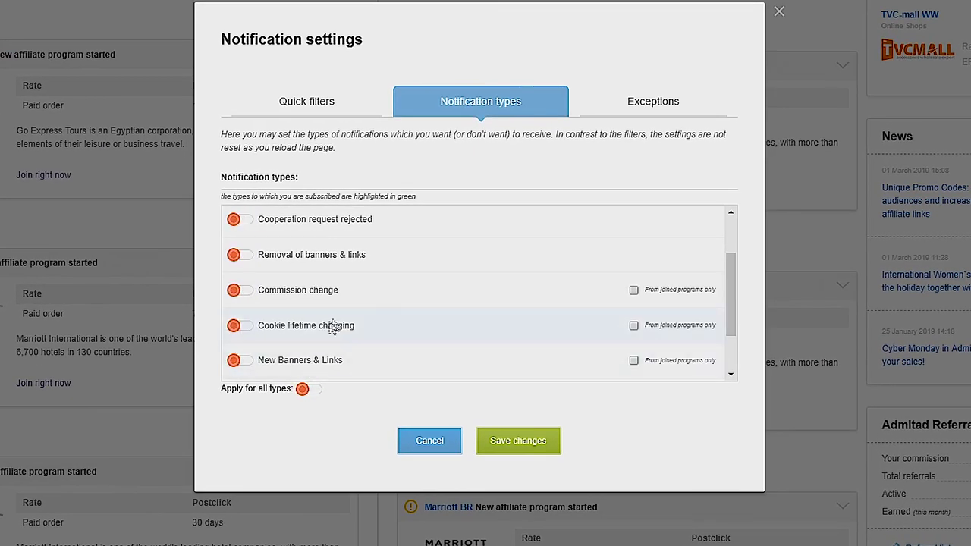
{"action": "scroll", "coordinate": [349, 315], "scroll_direction": "up", "scroll_amount": 2}
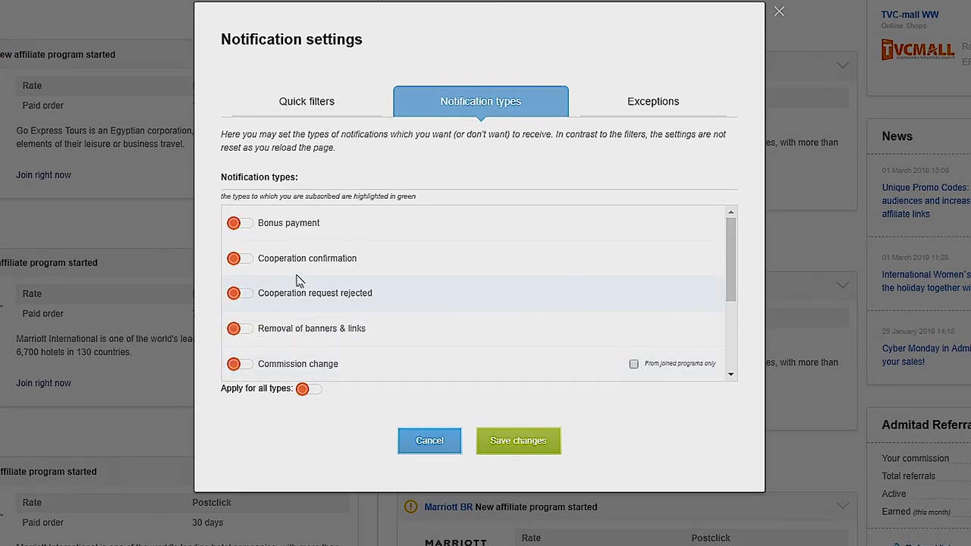
{"action": "left_click", "coordinate": [248, 227]}
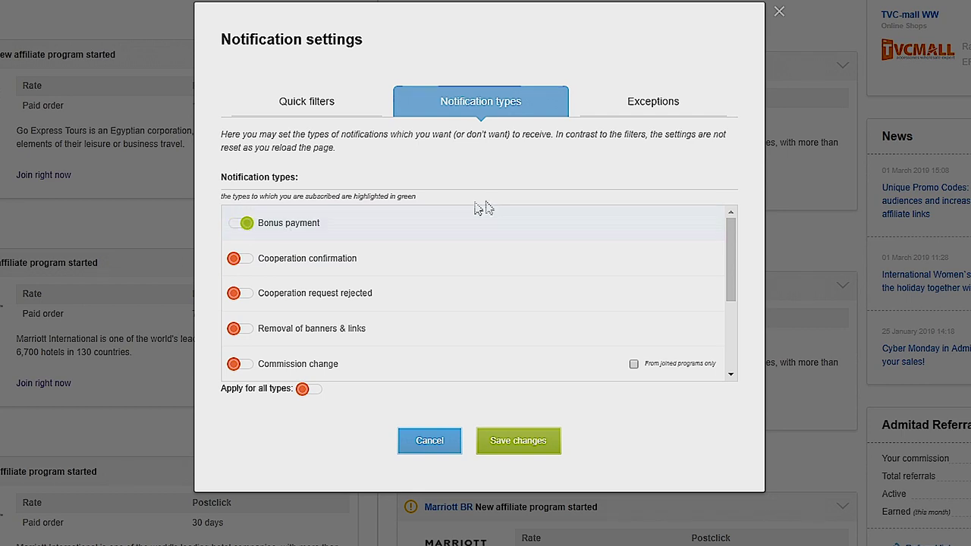
Toggle all category exceptions on and back off, and save the notification settings.
{"action": "left_click", "coordinate": [660, 106]}
{"action": "left_click", "coordinate": [338, 382]}
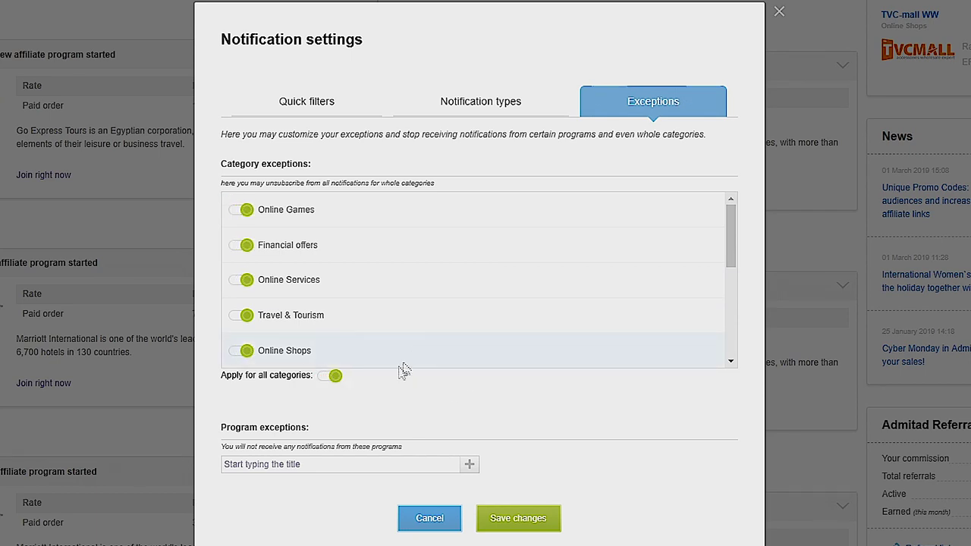
{"action": "left_click", "coordinate": [321, 376]}
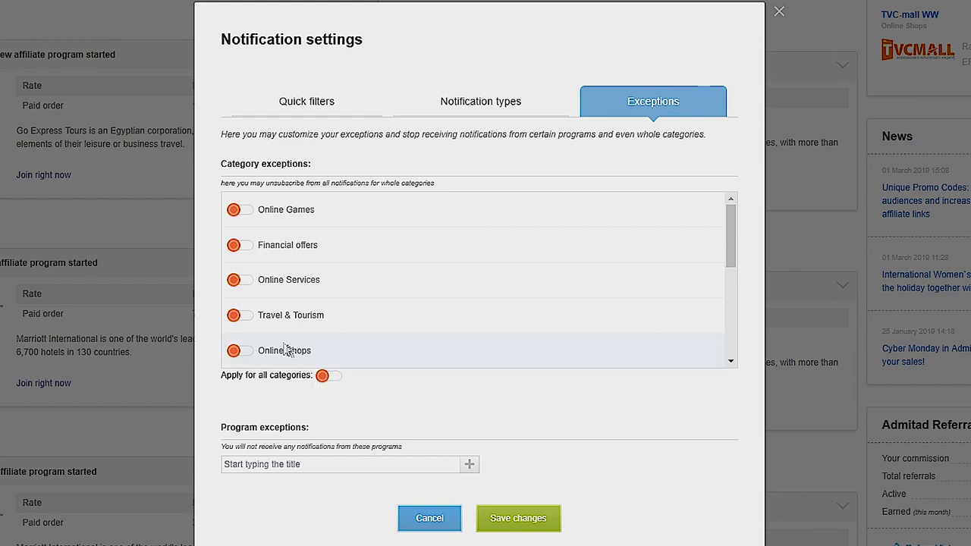
{"action": "left_click", "coordinate": [253, 323]}
{"action": "scroll", "coordinate": [511, 364], "scroll_direction": "down", "scroll_amount": 2}
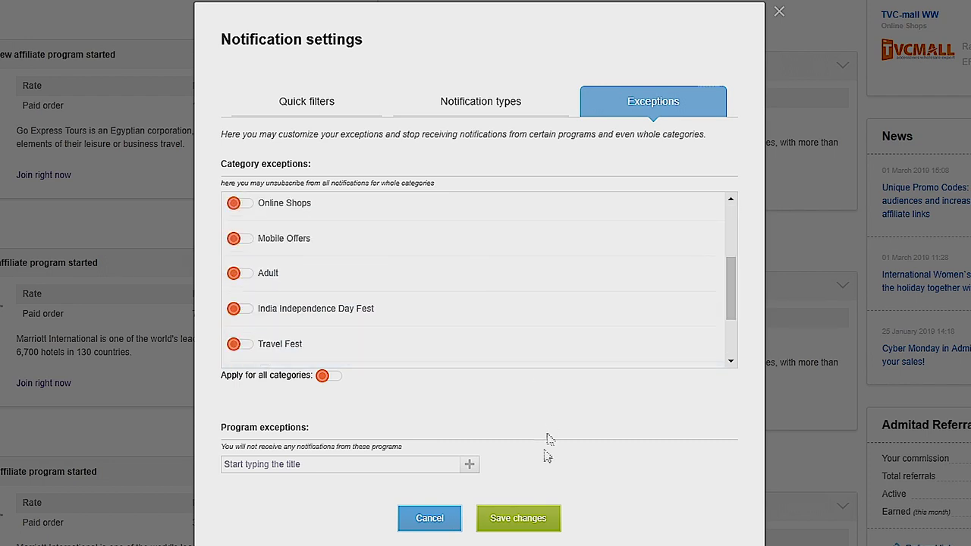
{"action": "left_click", "coordinate": [514, 522]}
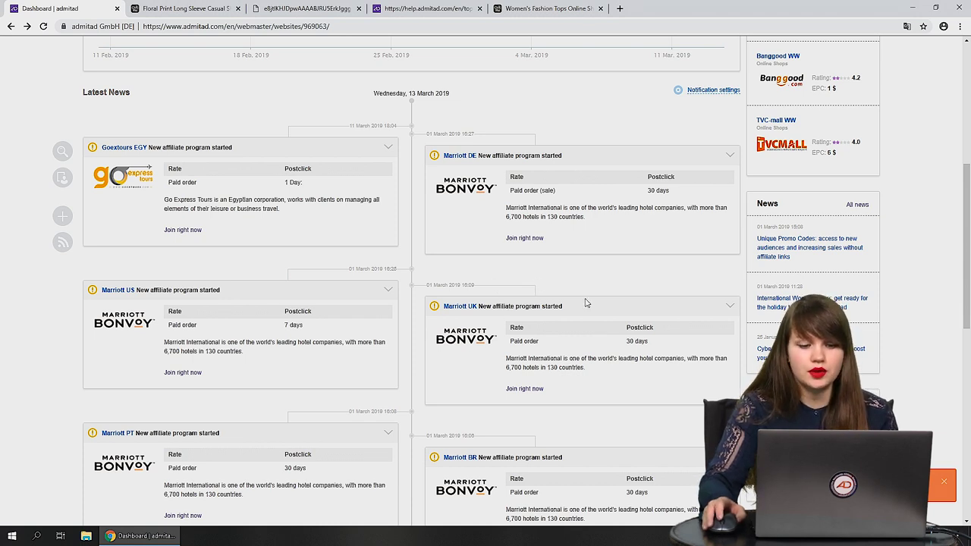
View the ownership validation page for the unvalidated ad space, and return to the dashboard.
{"action": "scroll", "coordinate": [579, 299], "scroll_direction": "down", "scroll_amount": 2}
{"action": "scroll", "coordinate": [573, 298], "scroll_direction": "up", "scroll_amount": 6}
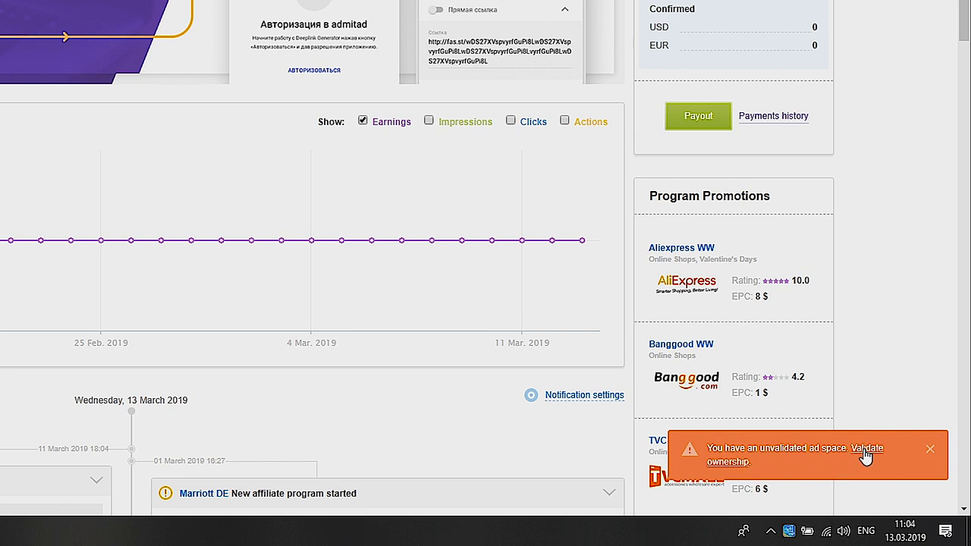
{"action": "left_click", "coordinate": [866, 453]}
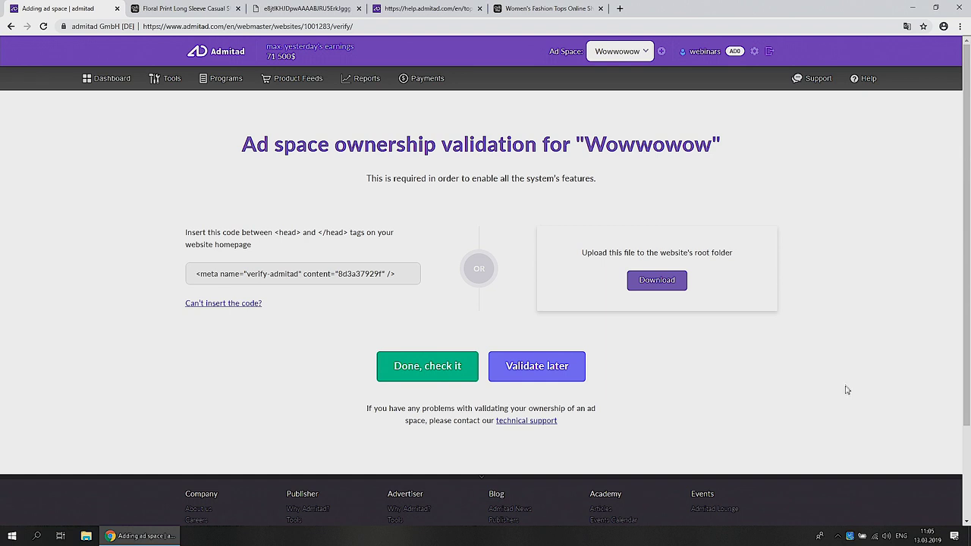
{"action": "left_click", "coordinate": [10, 27]}
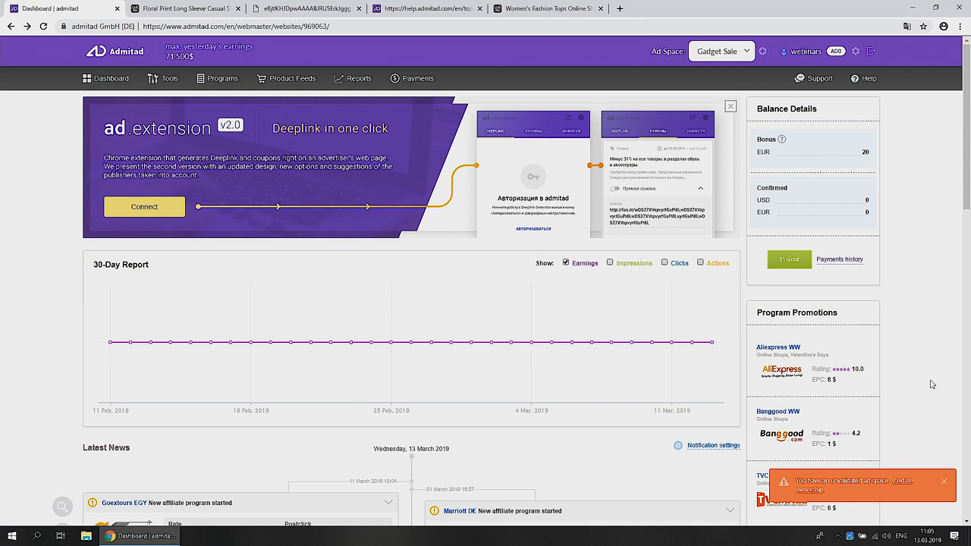
Dismiss the unvalidated ad space alert and look through the dashboard's Program Promotions and News blocks.
{"action": "left_click", "coordinate": [945, 482]}
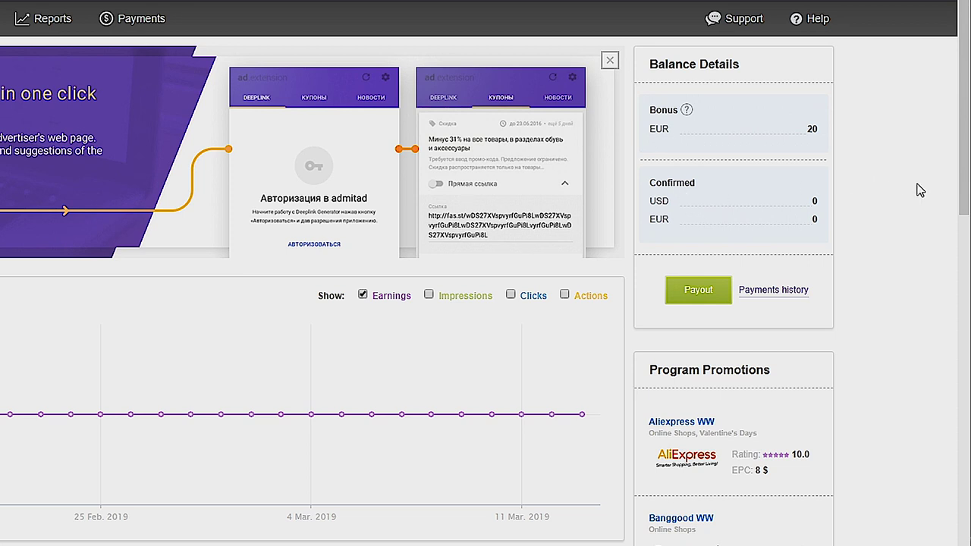
{"action": "scroll", "coordinate": [916, 191], "scroll_direction": "down", "scroll_amount": 2}
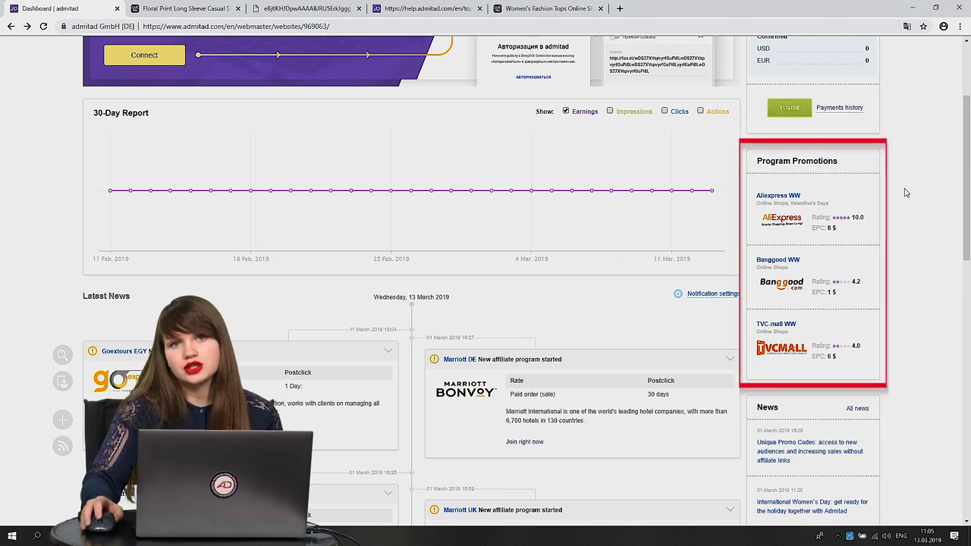
{"action": "scroll", "coordinate": [904, 194], "scroll_direction": "down", "scroll_amount": 2}
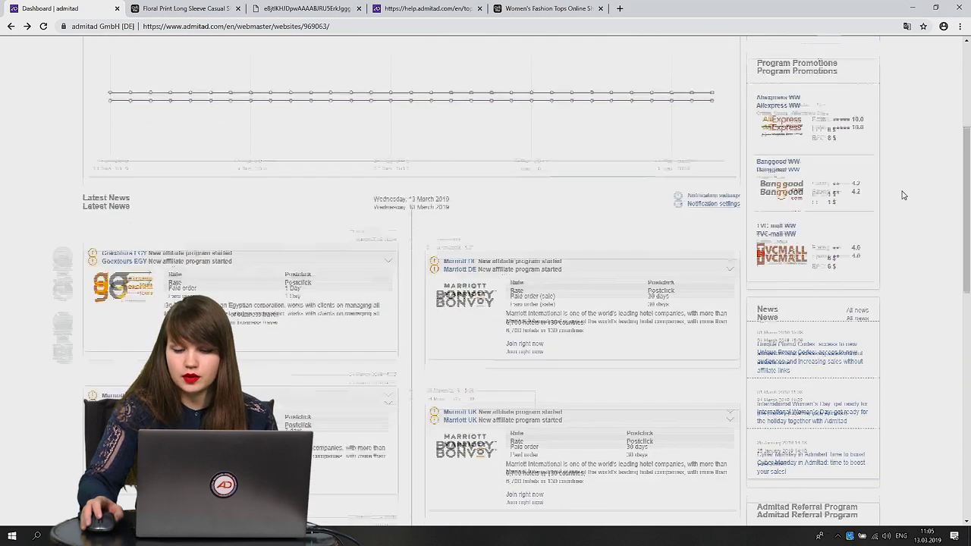
View all Admitad news on the official blog, and return to the dashboard.
{"action": "scroll", "coordinate": [904, 194], "scroll_direction": "down", "scroll_amount": 2}
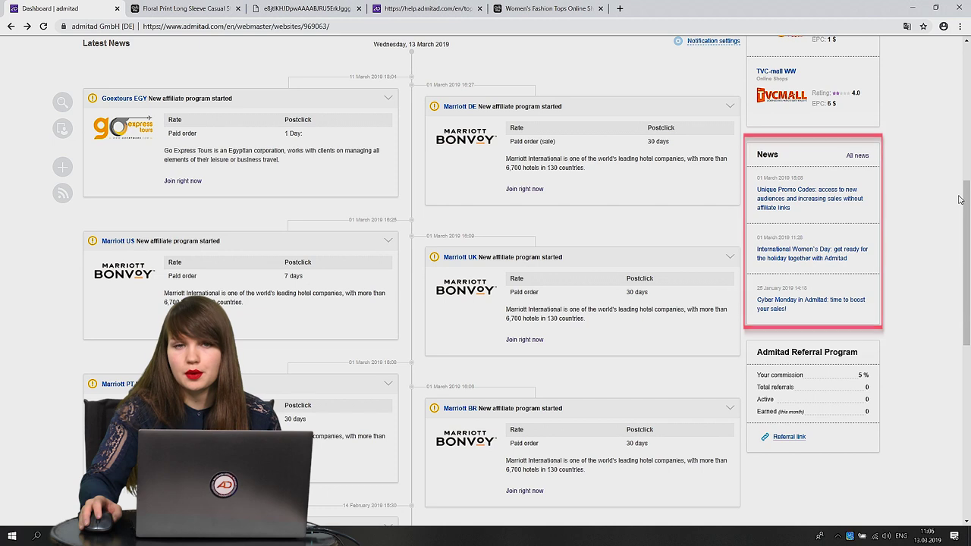
{"action": "left_click", "coordinate": [859, 157]}
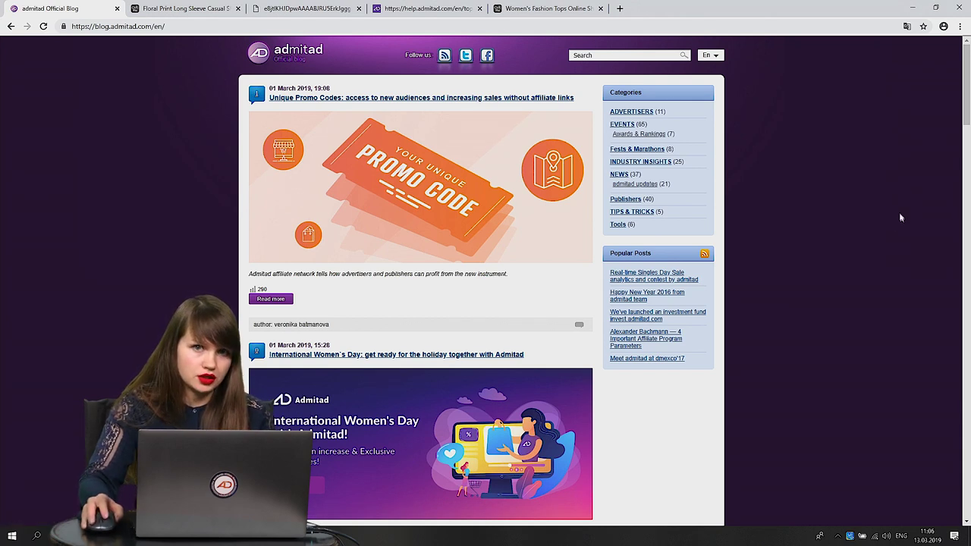
{"action": "left_click", "coordinate": [9, 27]}
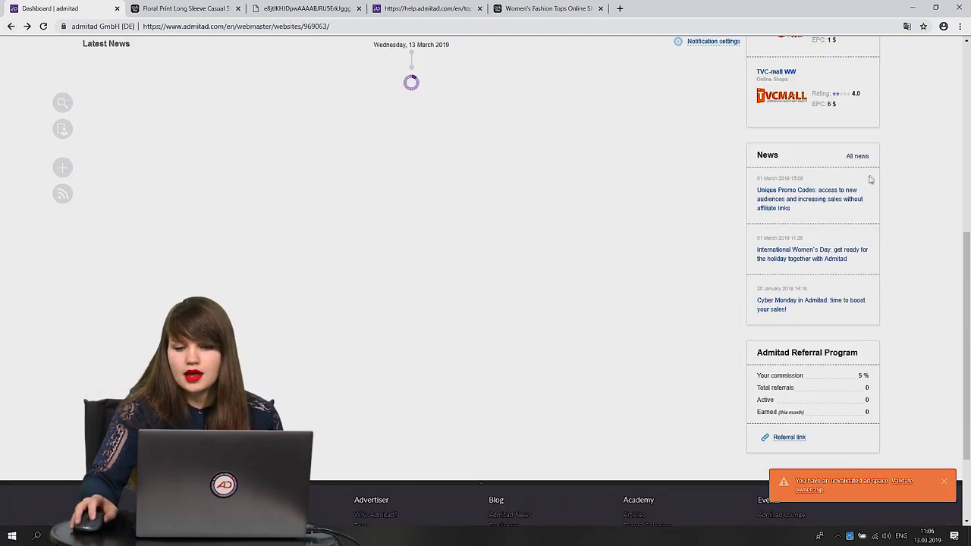
View the referral link of the Admitad Referral Program and its copy option, and close the link window.
{"action": "scroll", "coordinate": [893, 185], "scroll_direction": "down", "scroll_amount": 3}
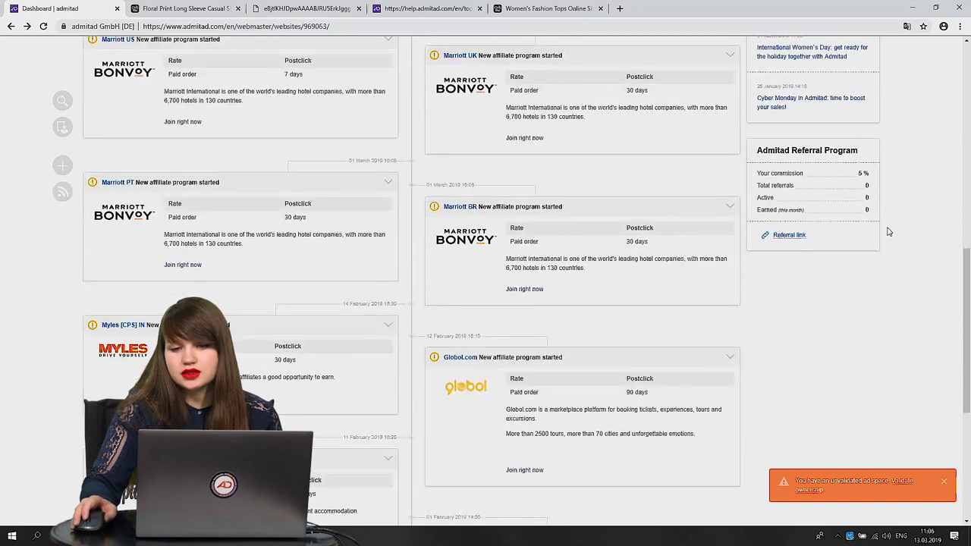
{"action": "left_click", "coordinate": [789, 236]}
{"action": "left_click", "coordinate": [500, 293]}
{"action": "right_click", "coordinate": [476, 295]}
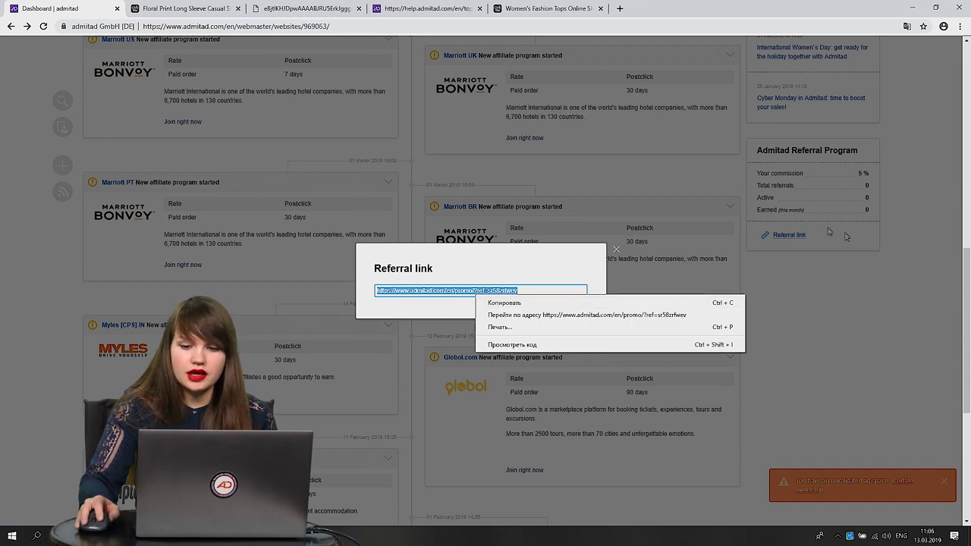
{"action": "left_click", "coordinate": [894, 292]}
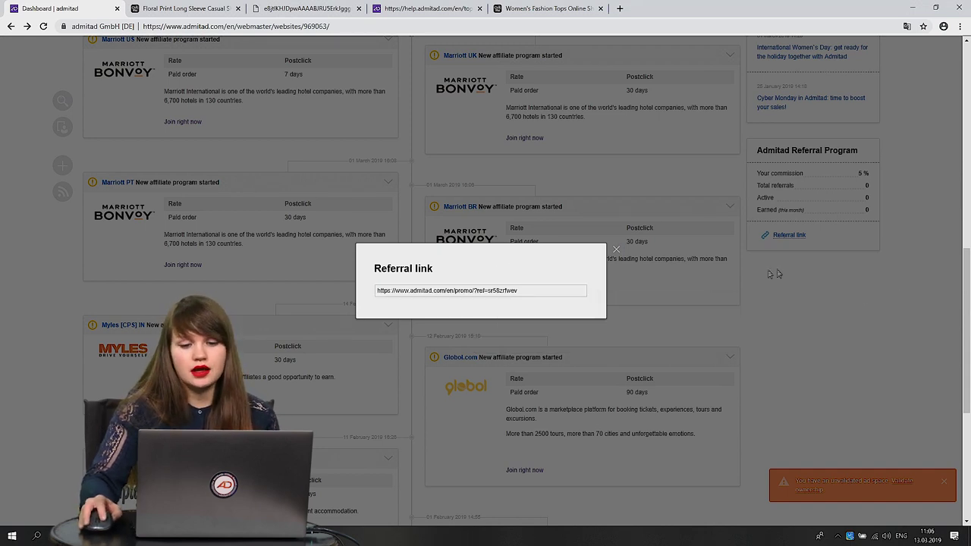
{"action": "left_click", "coordinate": [622, 264]}
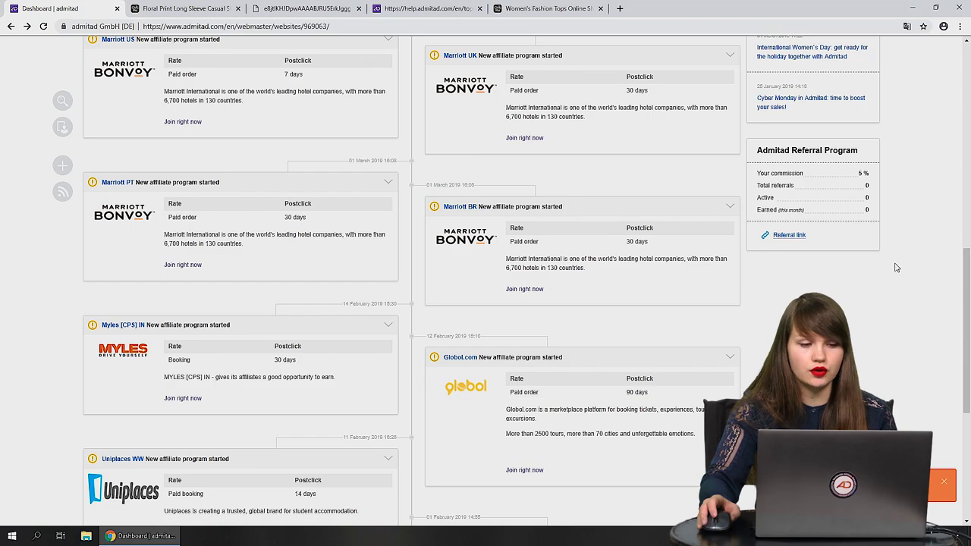
Open the Deeplink Generator tool.
{"action": "scroll", "coordinate": [897, 267], "scroll_direction": "up", "scroll_amount": 2}
{"action": "scroll", "coordinate": [897, 267], "scroll_direction": "up", "scroll_amount": 4}
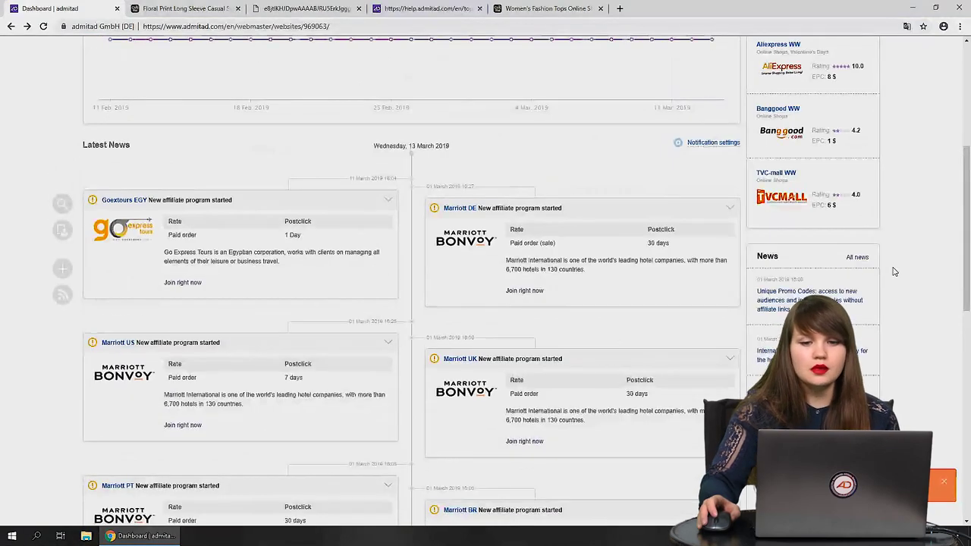
{"action": "scroll", "coordinate": [894, 264], "scroll_direction": "up", "scroll_amount": 3}
{"action": "scroll", "coordinate": [894, 264], "scroll_direction": "up", "scroll_amount": 1}
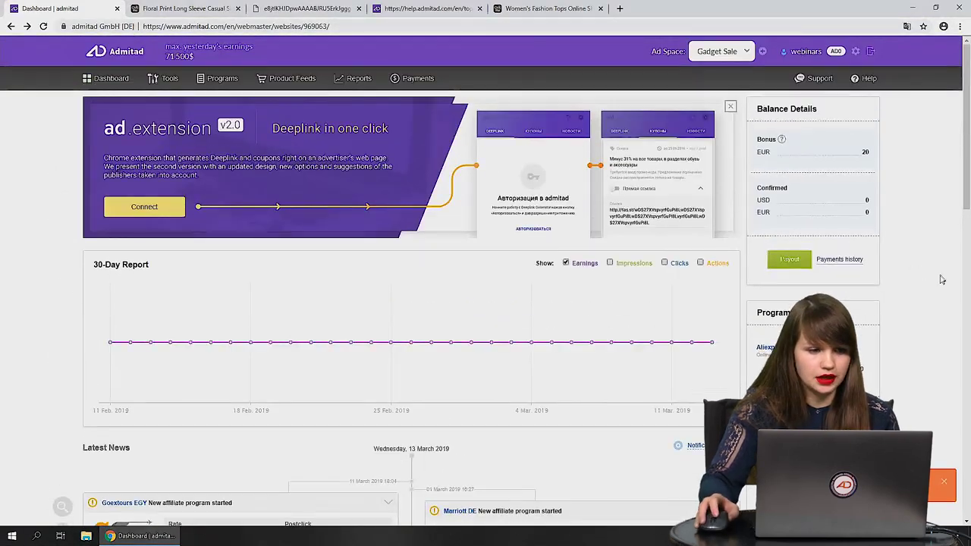
{"action": "mouse_move", "coordinate": [166, 83]}
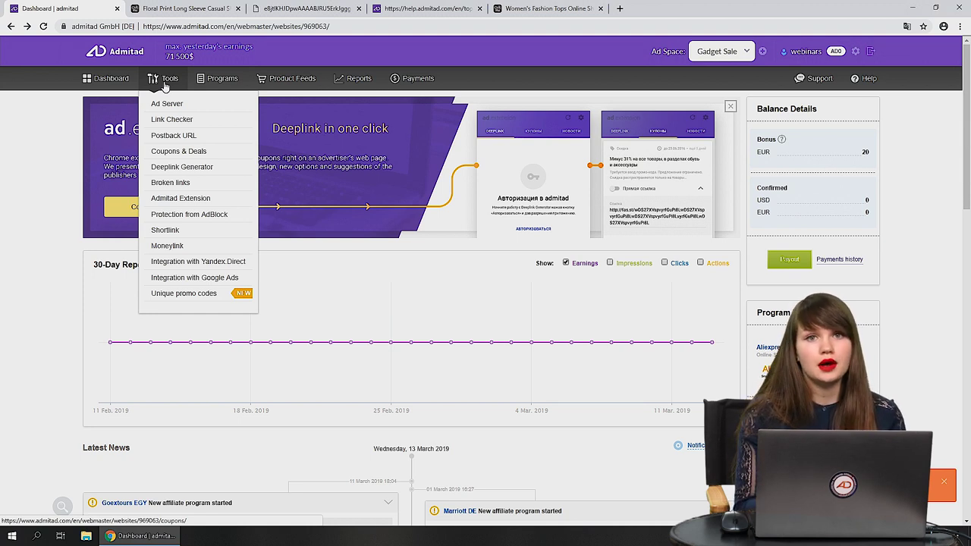
{"action": "left_click", "coordinate": [196, 168]}
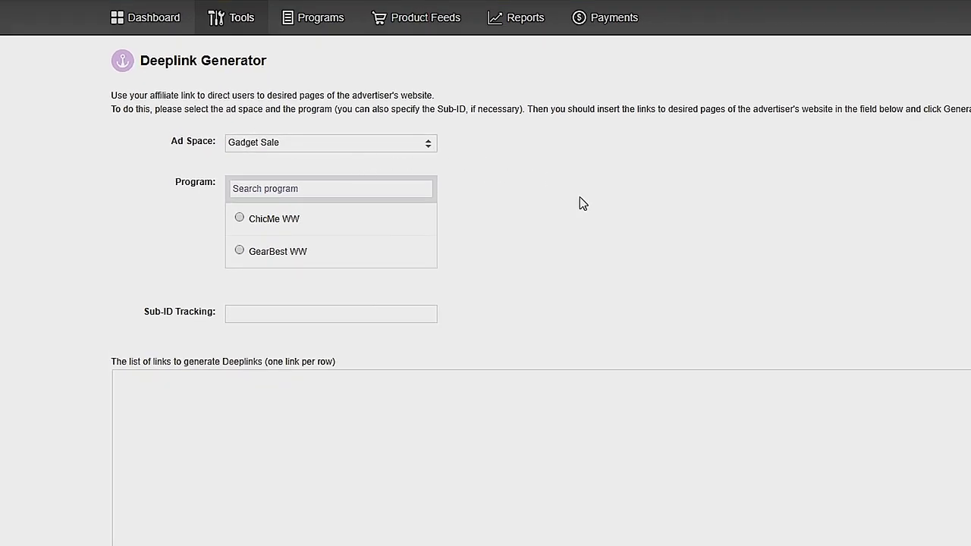
Set the deeplink's ad space to Vasina, the program to ChicMe WW and the Sub-ID to shirt.
{"action": "left_click", "coordinate": [339, 147]}
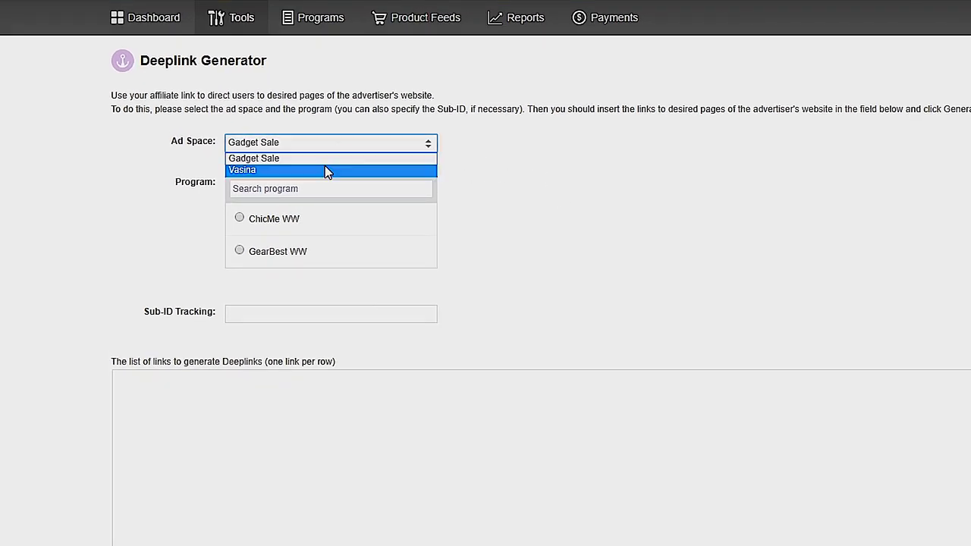
{"action": "left_click", "coordinate": [326, 171]}
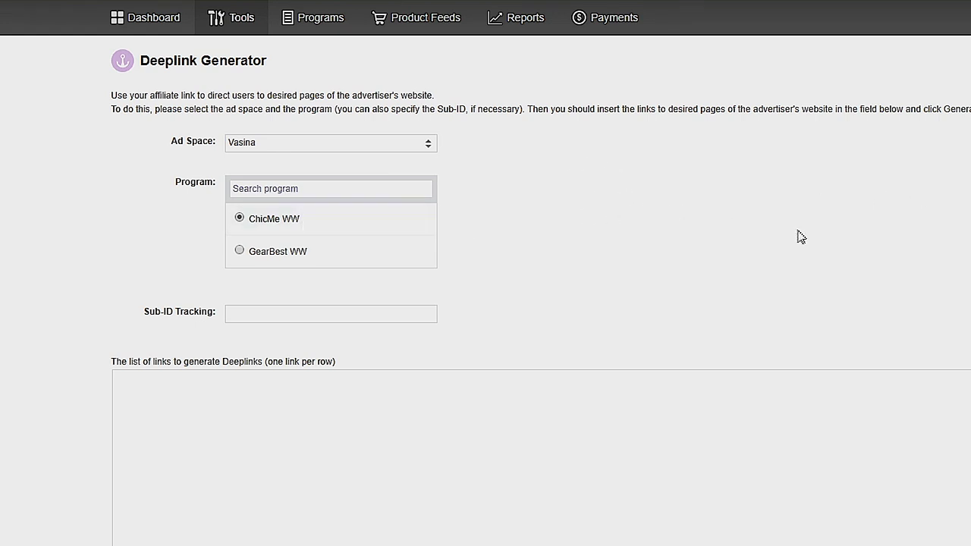
{"action": "left_click", "coordinate": [298, 314]}
{"action": "type", "text": "d"}
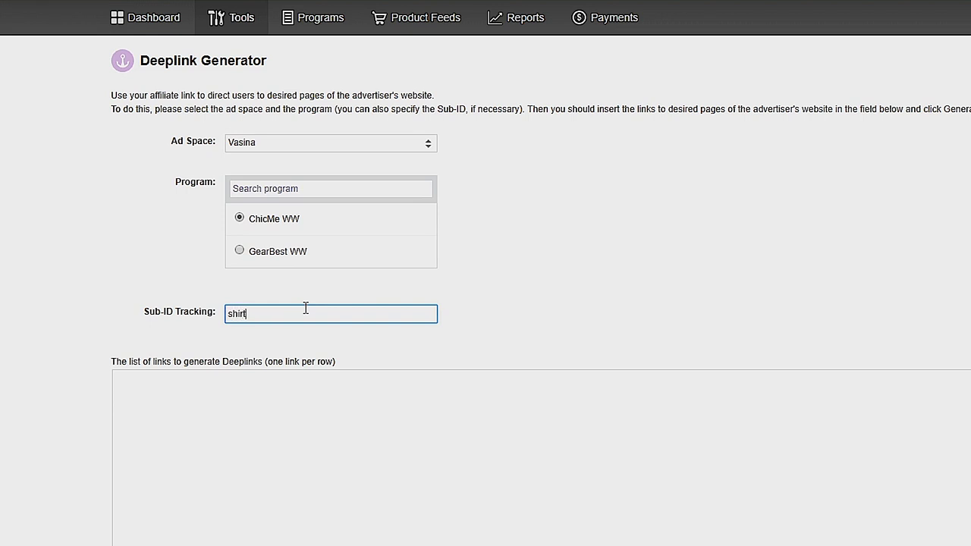
Copy the page address of ChicMe's Floral Print Long Sleeve Casual Shirt into the list of links for deeplink generation.
{"action": "left_click", "coordinate": [356, 462]}
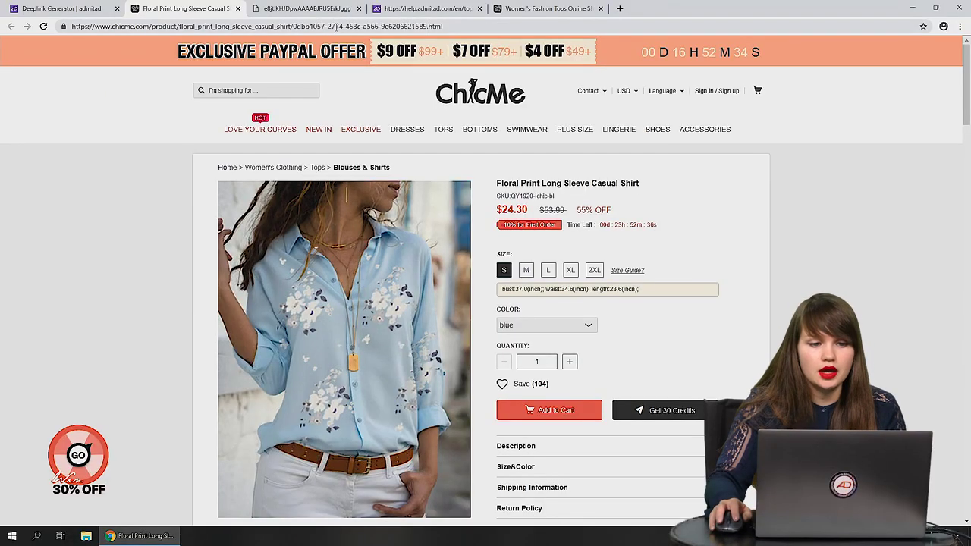
{"action": "left_click", "coordinate": [334, 28]}
{"action": "key", "text": "ctrl+c"}
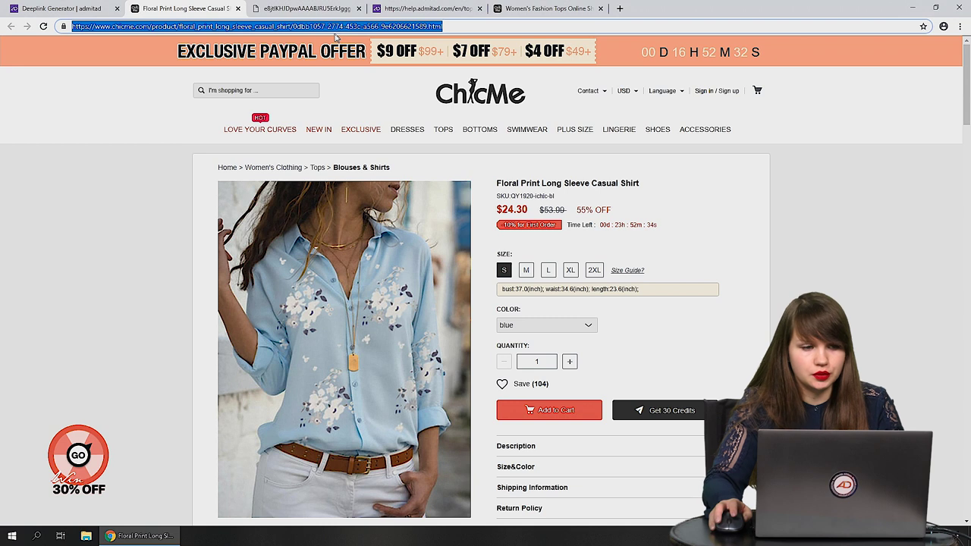
{"action": "left_click", "coordinate": [53, 11]}
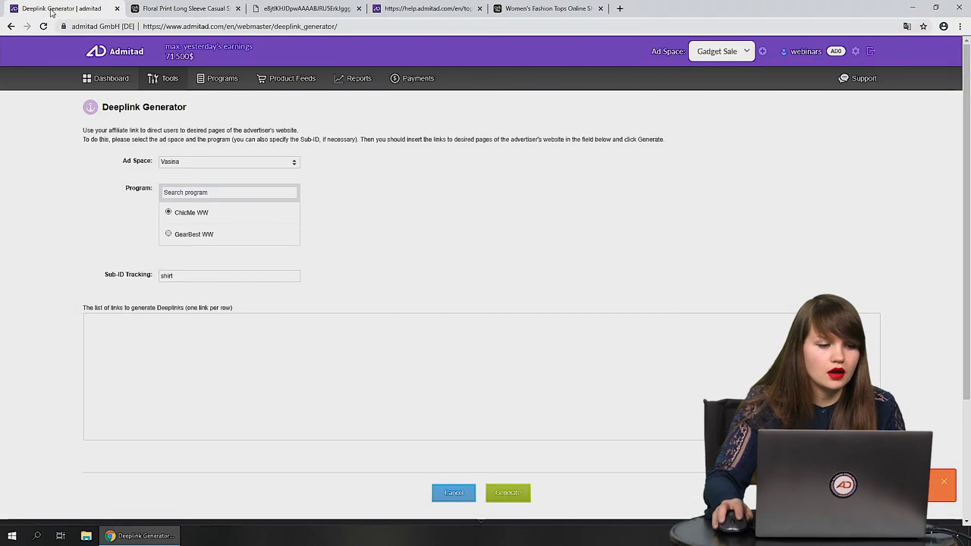
{"action": "left_click", "coordinate": [184, 343]}
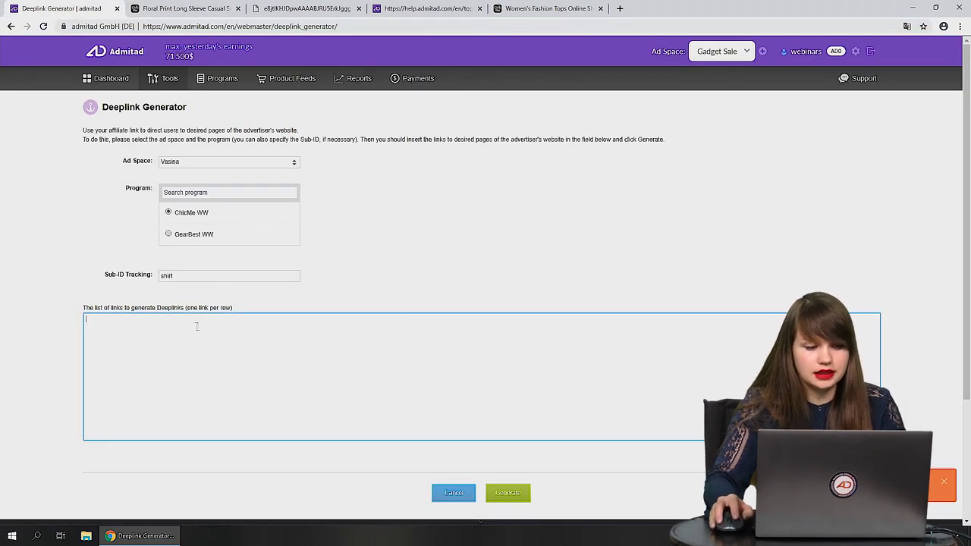
{"action": "key", "text": "ctrl+v"}
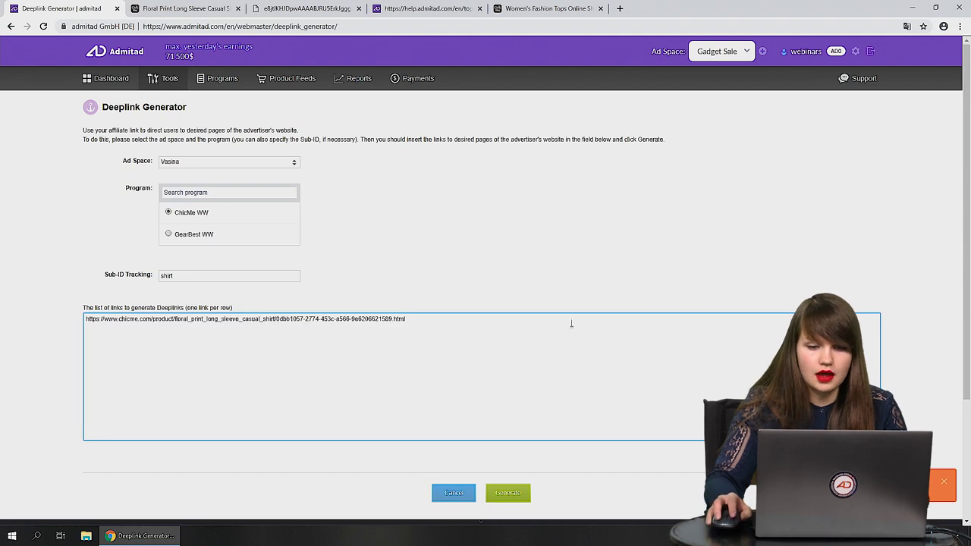
Generate the deeplink for the shirt page and review it.
{"action": "scroll", "coordinate": [570, 329], "scroll_direction": "down", "scroll_amount": 3}
{"action": "left_click", "coordinate": [507, 334]}
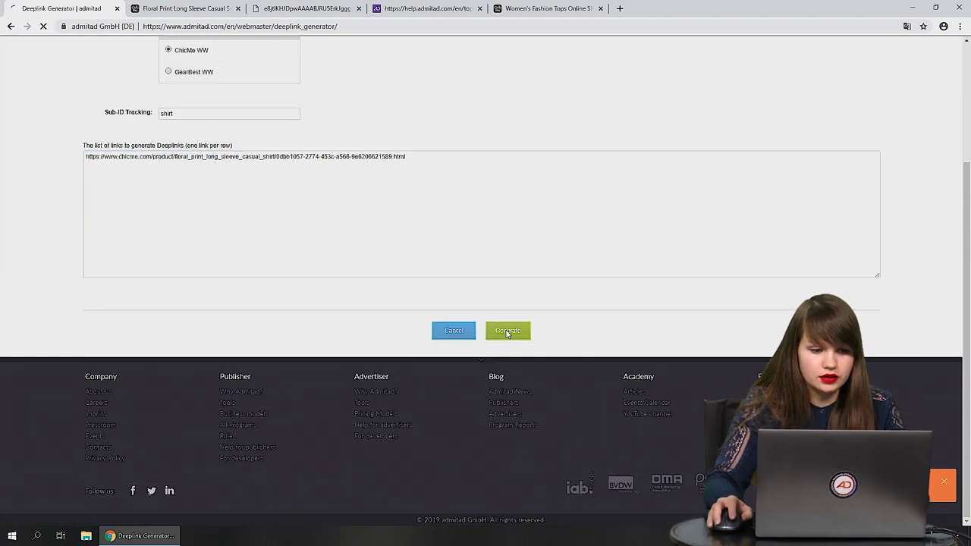
{"action": "scroll", "coordinate": [428, 336], "scroll_direction": "down", "scroll_amount": 2}
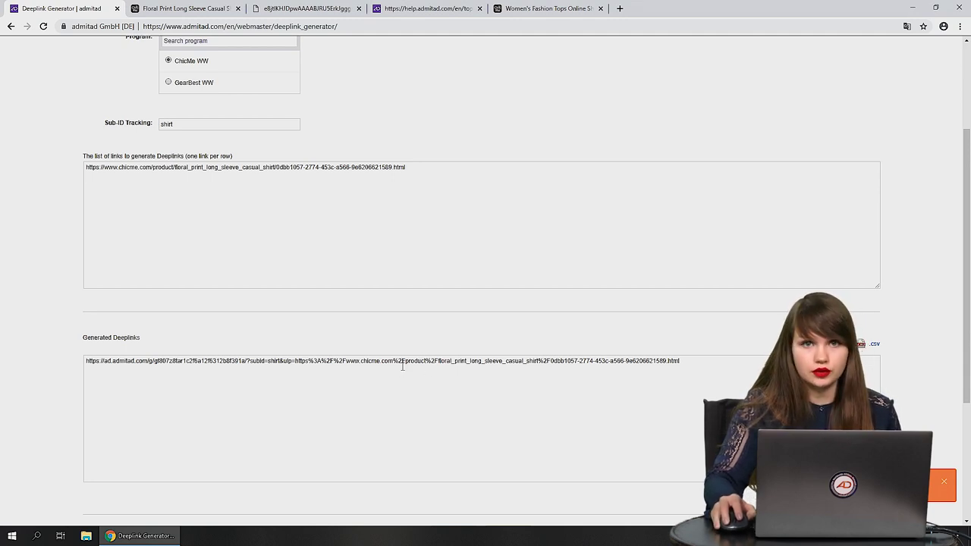
{"action": "scroll", "coordinate": [473, 277], "scroll_direction": "up", "scroll_amount": 2}
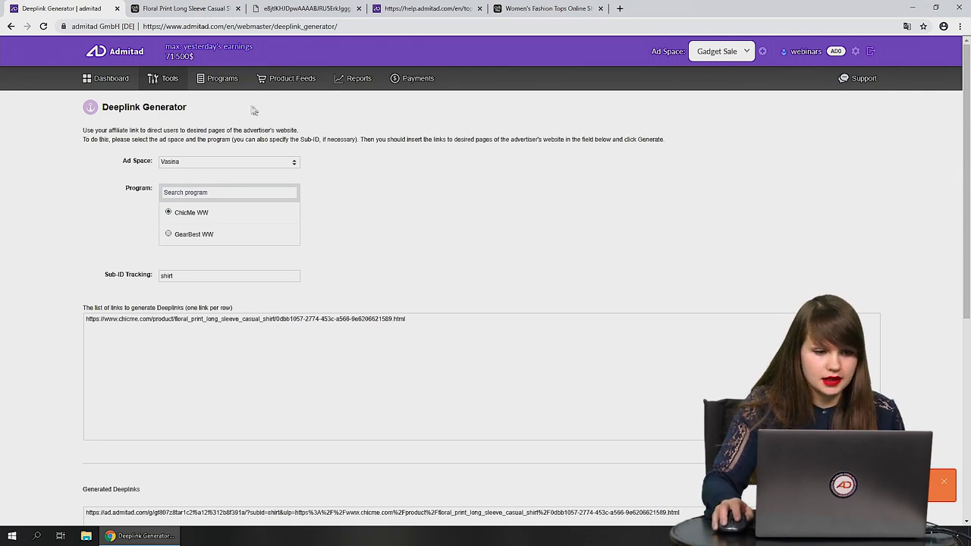
Open My Programs, and switch the ad space to Vasina to look through its joined programs.
{"action": "mouse_move", "coordinate": [232, 87]}
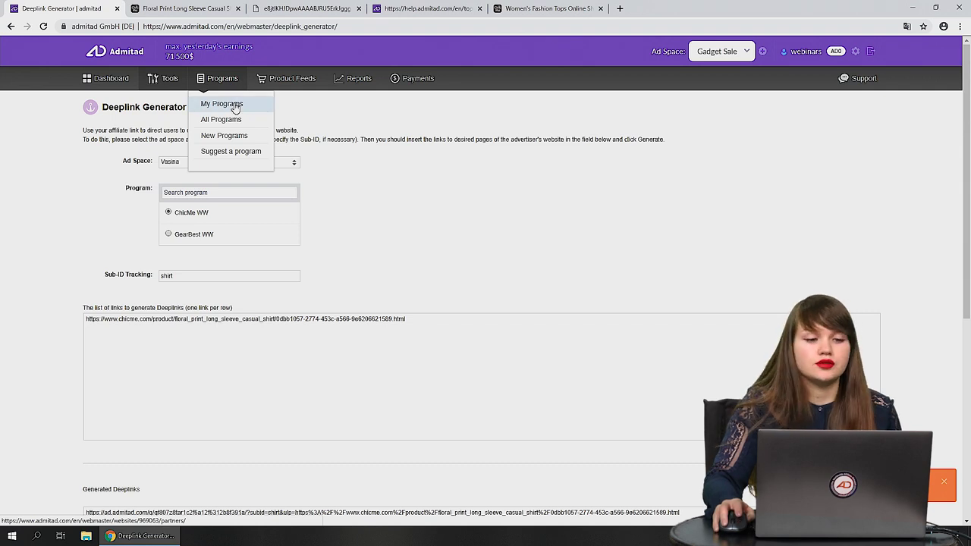
{"action": "left_click", "coordinate": [235, 108]}
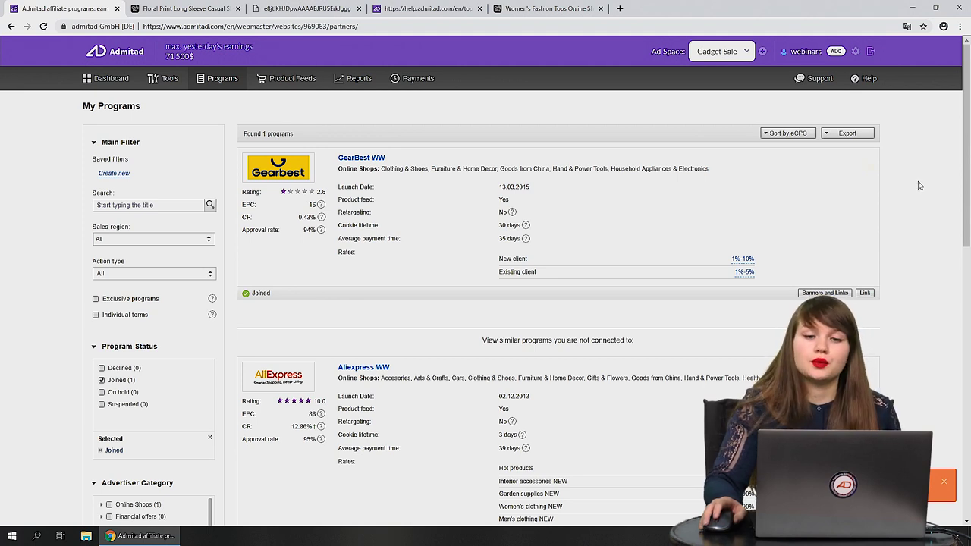
{"action": "left_click", "coordinate": [746, 54]}
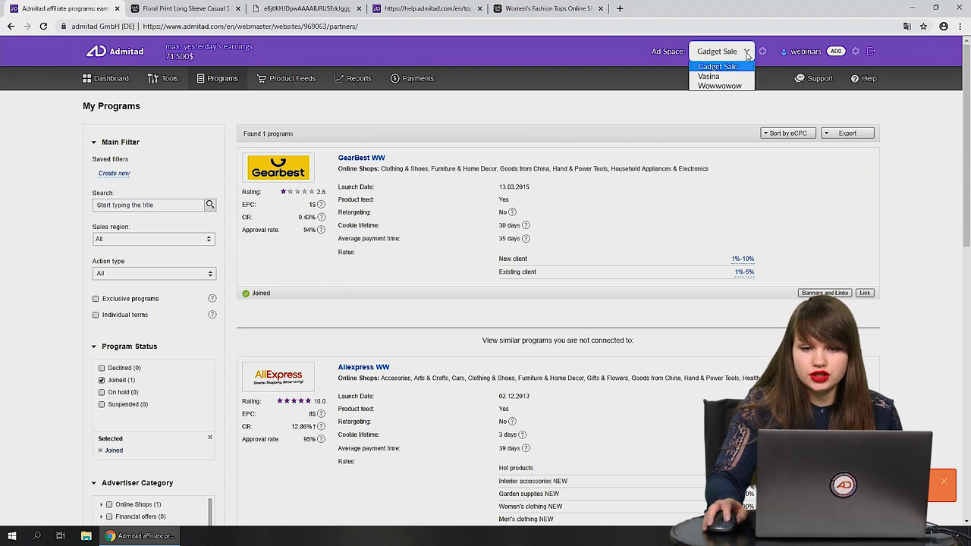
{"action": "left_click", "coordinate": [733, 77]}
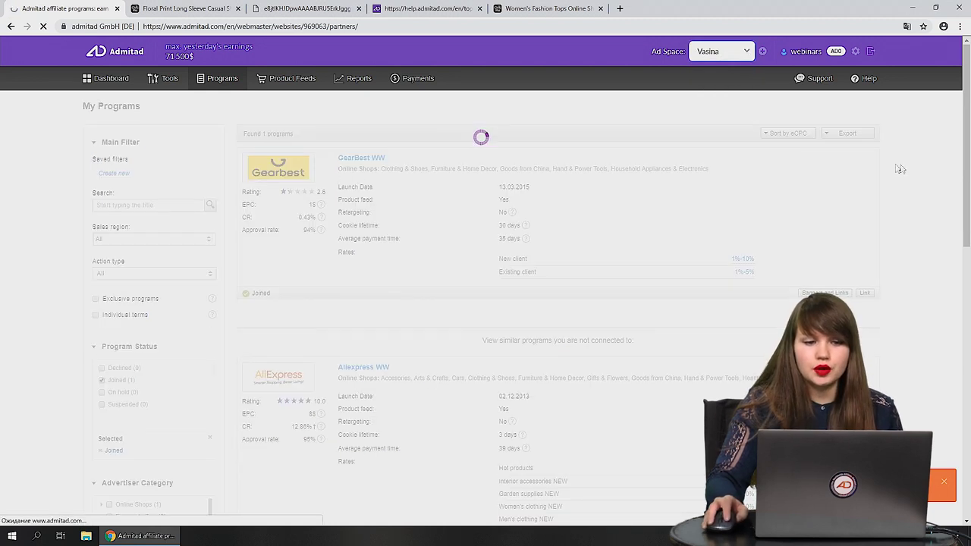
{"action": "scroll", "coordinate": [916, 171], "scroll_direction": "down", "scroll_amount": 1}
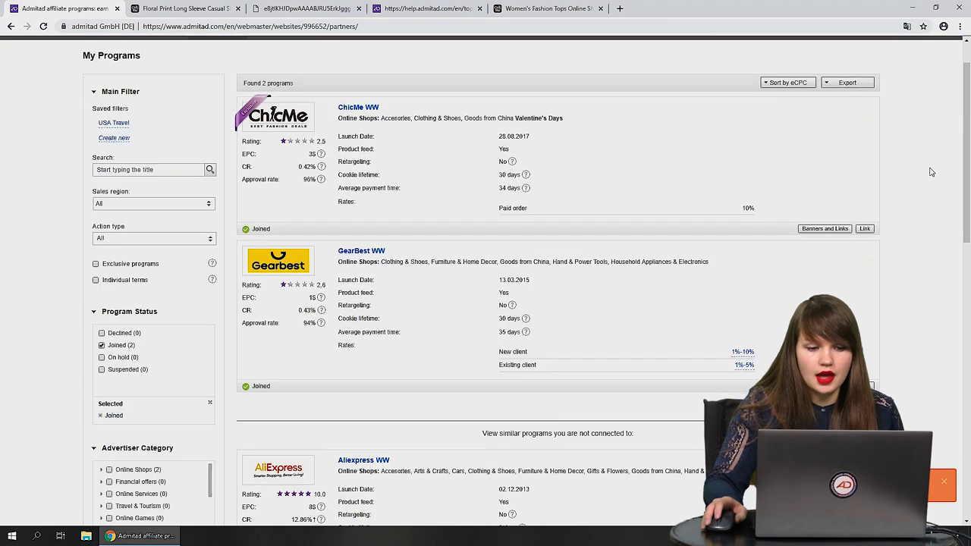
{"action": "scroll", "coordinate": [620, 174], "scroll_direction": "down", "scroll_amount": 3}
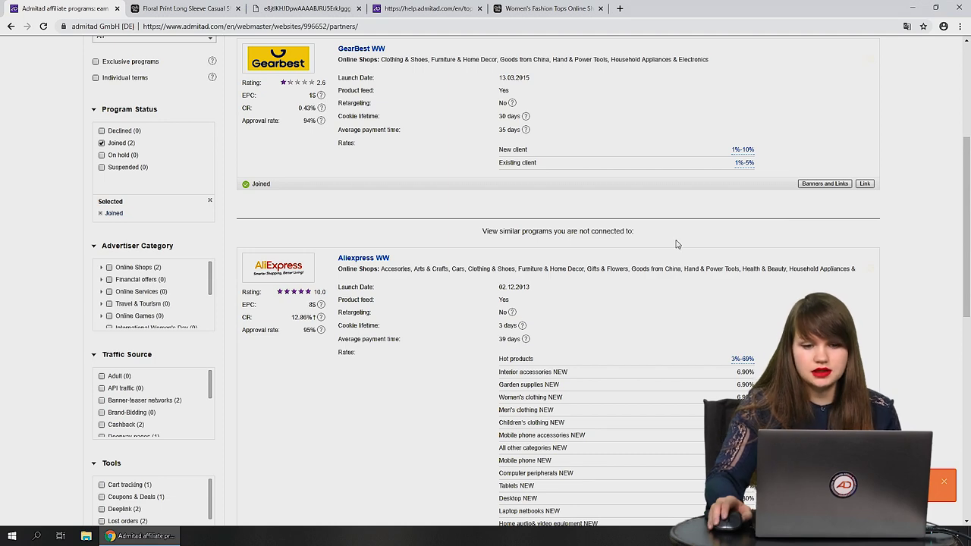
{"action": "scroll", "coordinate": [670, 238], "scroll_direction": "up", "scroll_amount": 4}
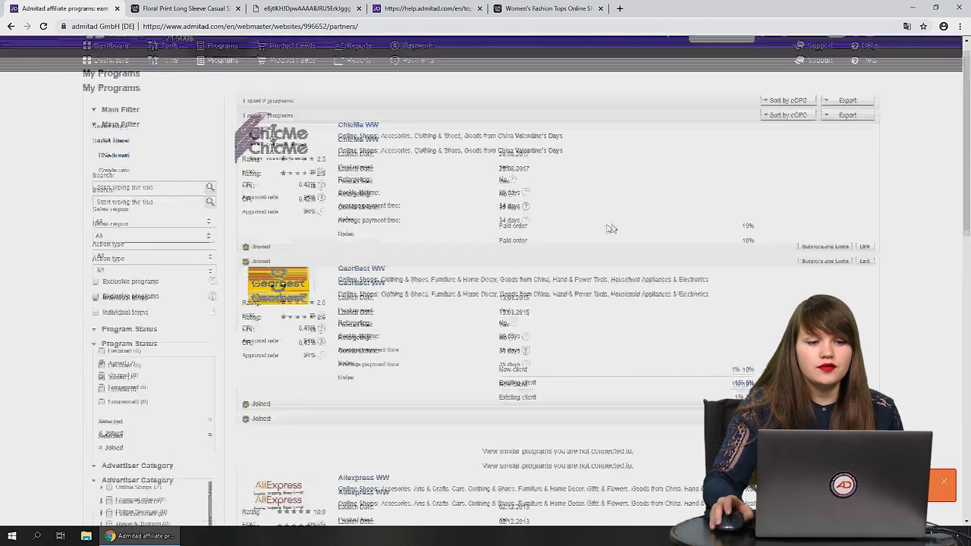
Open the All Programs list and search it for Booking.
{"action": "mouse_move", "coordinate": [224, 83]}
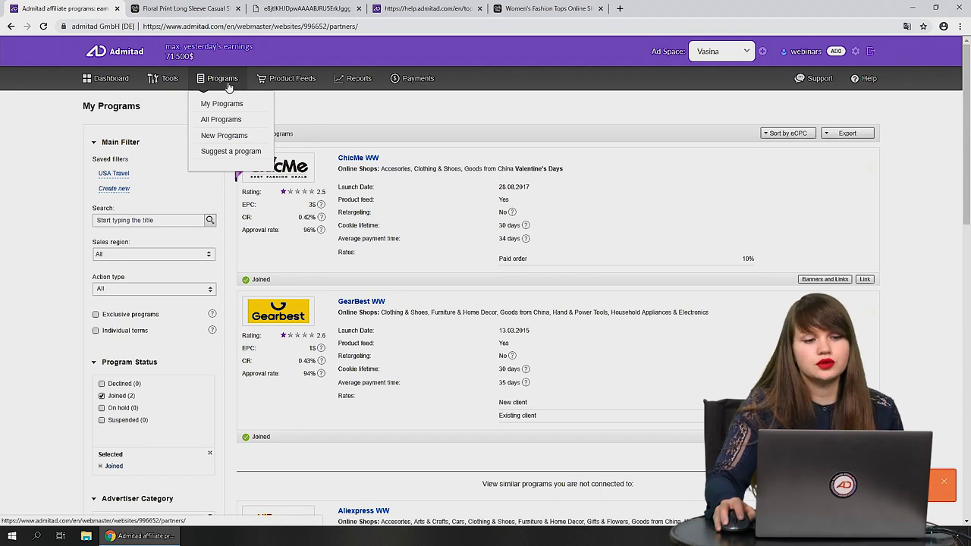
{"action": "left_click", "coordinate": [235, 120]}
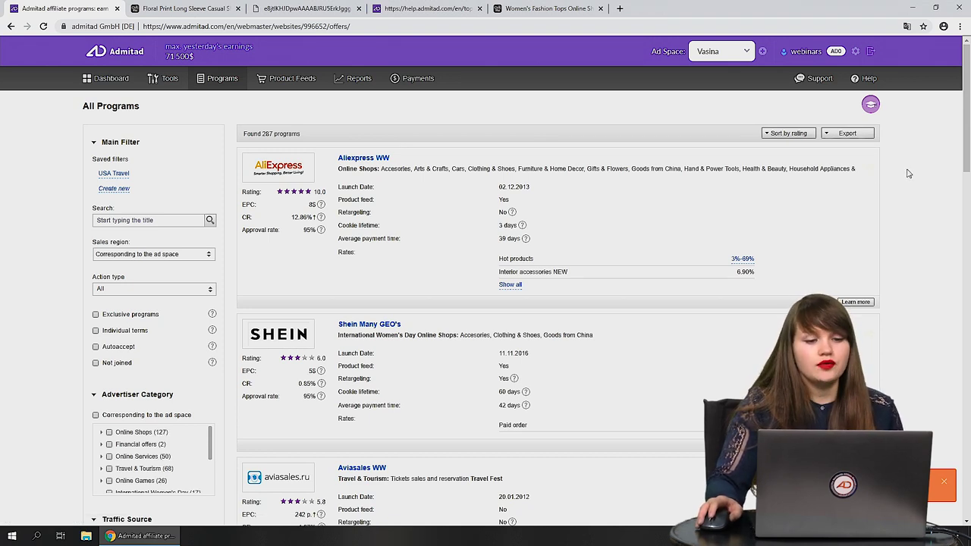
{"action": "left_click", "coordinate": [174, 224]}
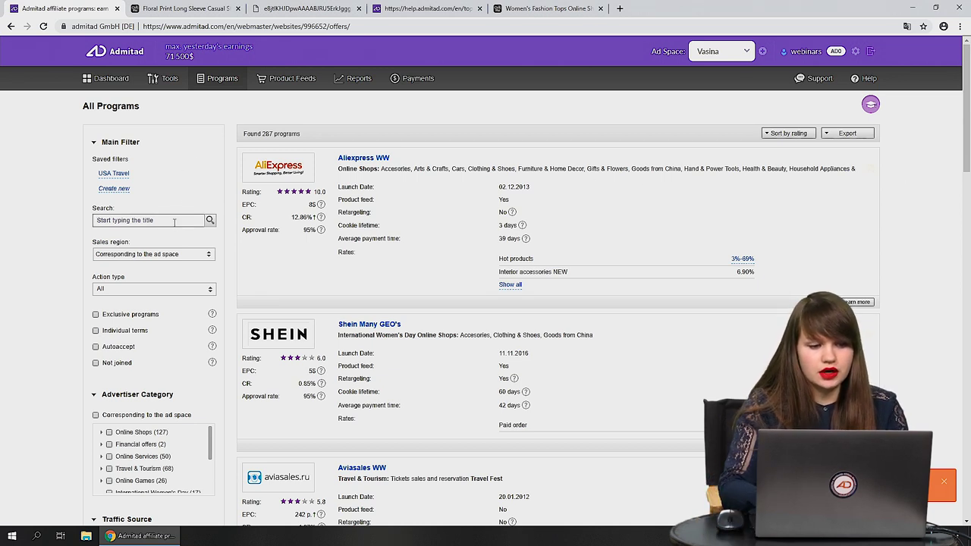
{"action": "type", "text": "Booking"}
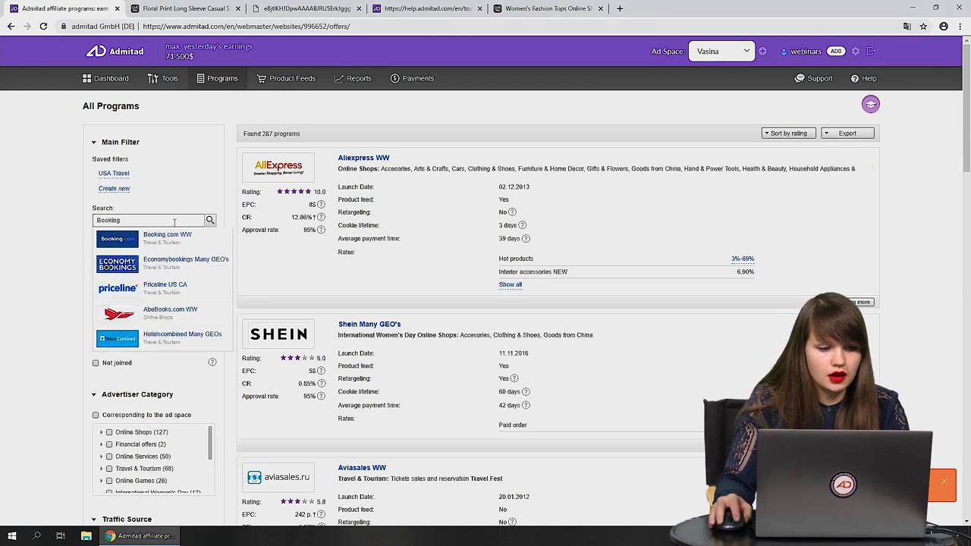
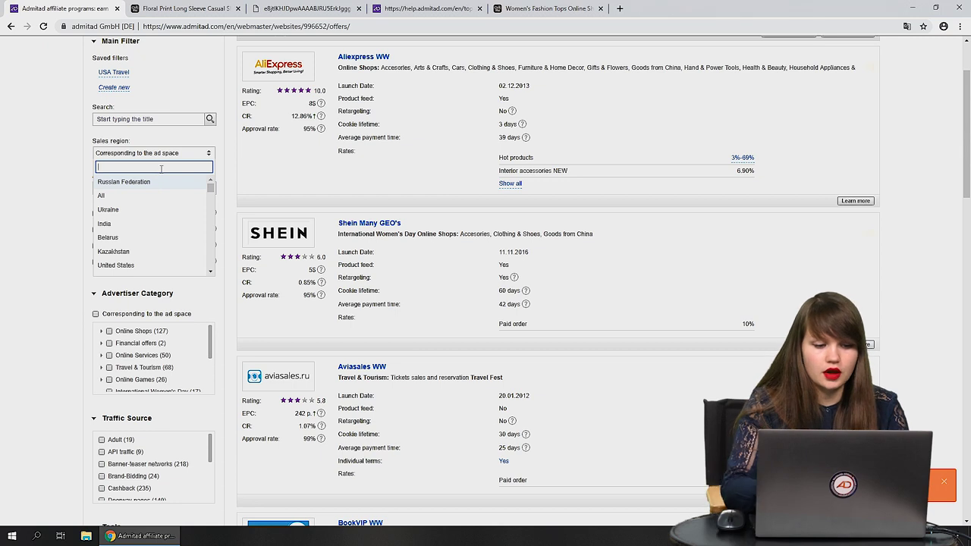
Filter the list of all programs by the sales region United States.
{"action": "left_click", "coordinate": [117, 264]}
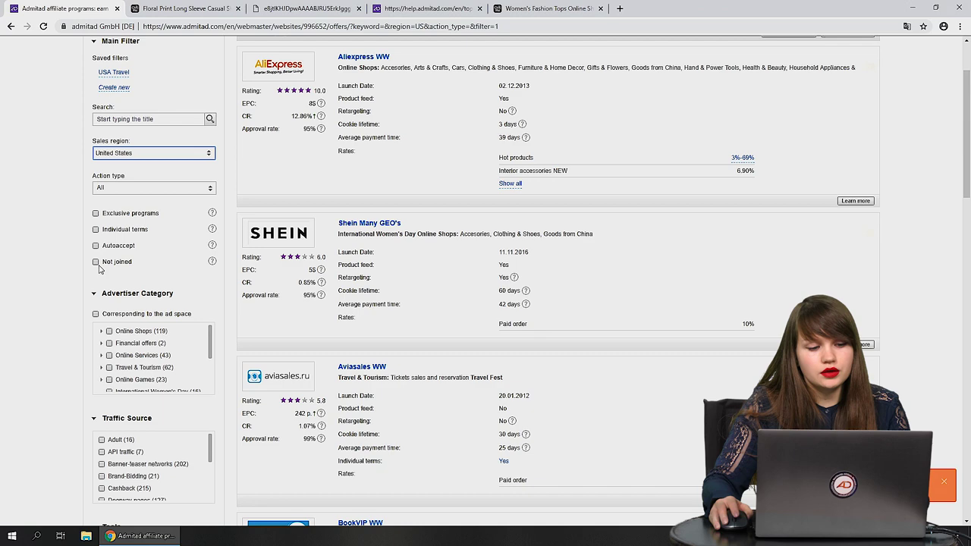
Narrow the United States program list to the Online Shops advertiser category.
{"action": "scroll", "coordinate": [84, 286], "scroll_direction": "down", "scroll_amount": 1}
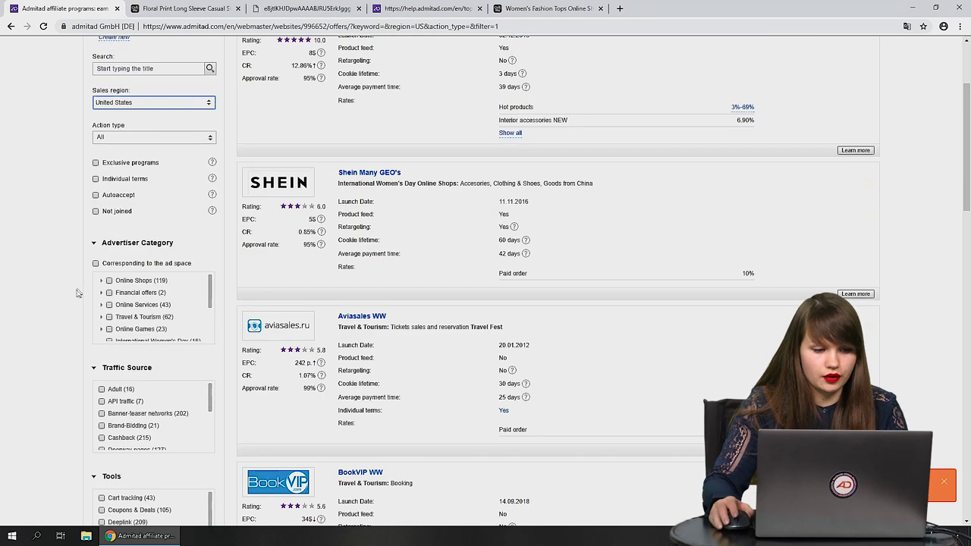
{"action": "scroll", "coordinate": [70, 298], "scroll_direction": "down", "scroll_amount": 1}
{"action": "scroll", "coordinate": [70, 298], "scroll_direction": "down", "scroll_amount": 1}
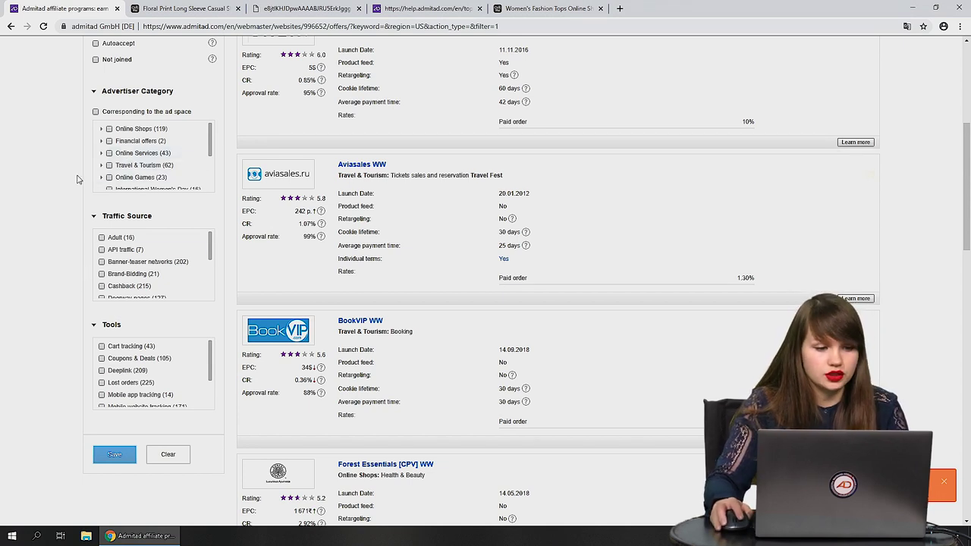
{"action": "left_click", "coordinate": [110, 130]}
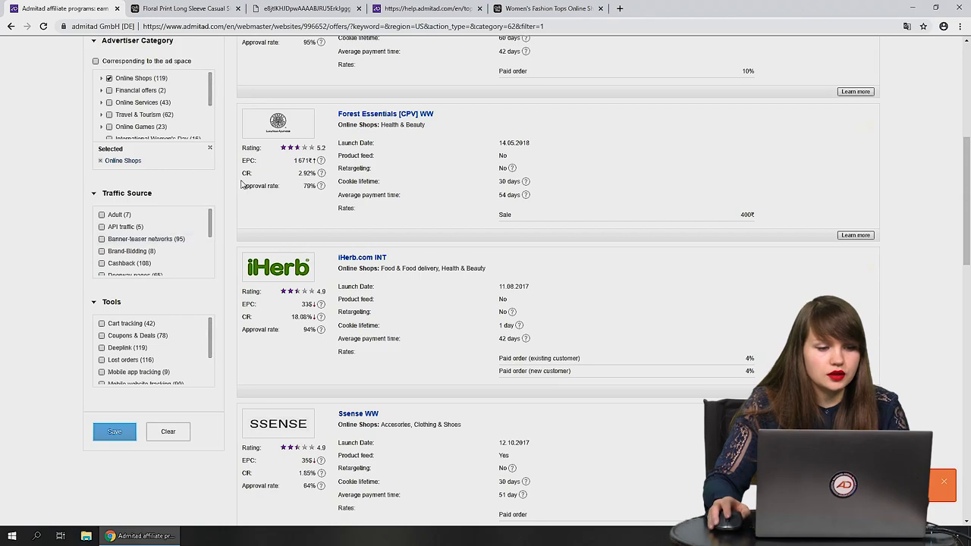
Limit the program list to programs that allow YouTube Channel as a traffic source.
{"action": "scroll", "coordinate": [238, 197], "scroll_direction": "down", "scroll_amount": 1}
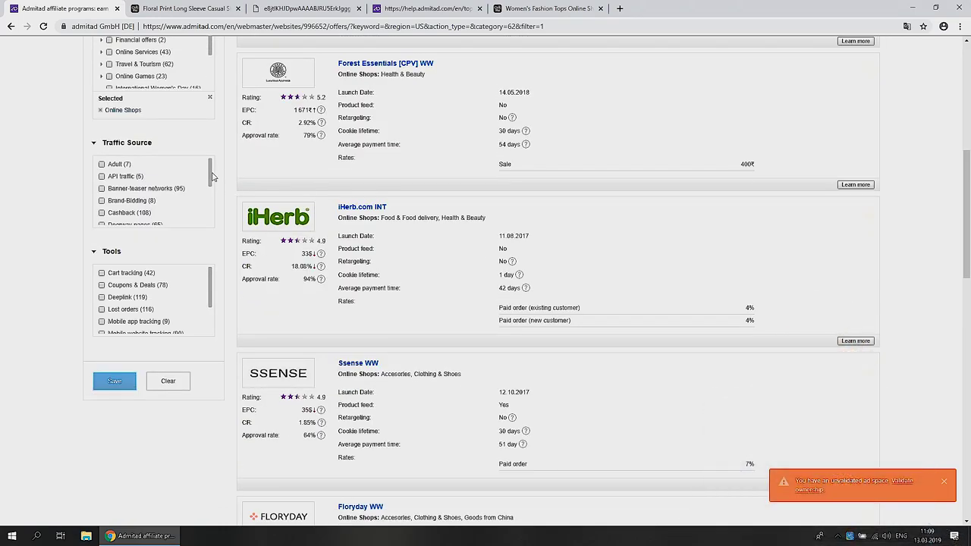
{"action": "scroll", "coordinate": [212, 179], "scroll_direction": "down", "scroll_amount": 1}
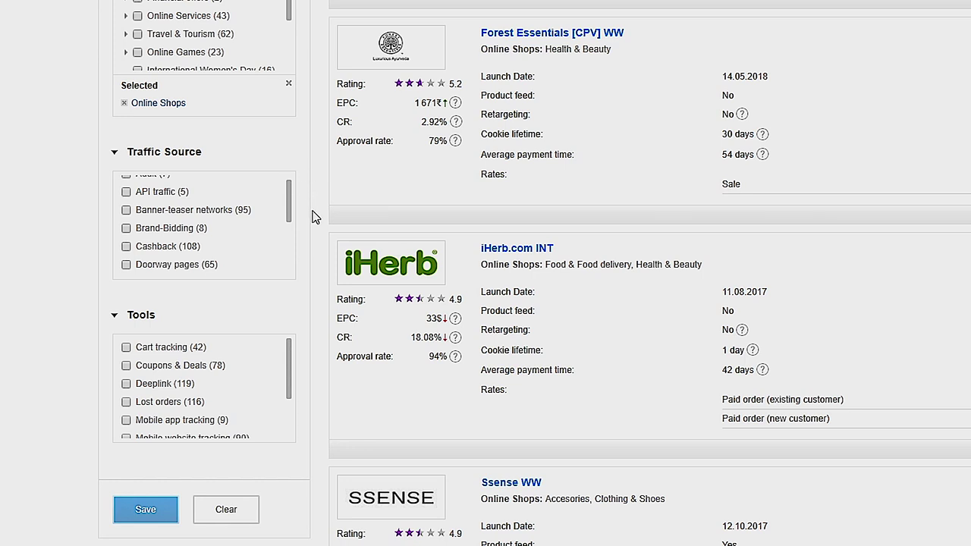
{"action": "scroll", "coordinate": [296, 221], "scroll_direction": "down", "scroll_amount": 1}
{"action": "scroll", "coordinate": [261, 176], "scroll_direction": "down", "scroll_amount": 3}
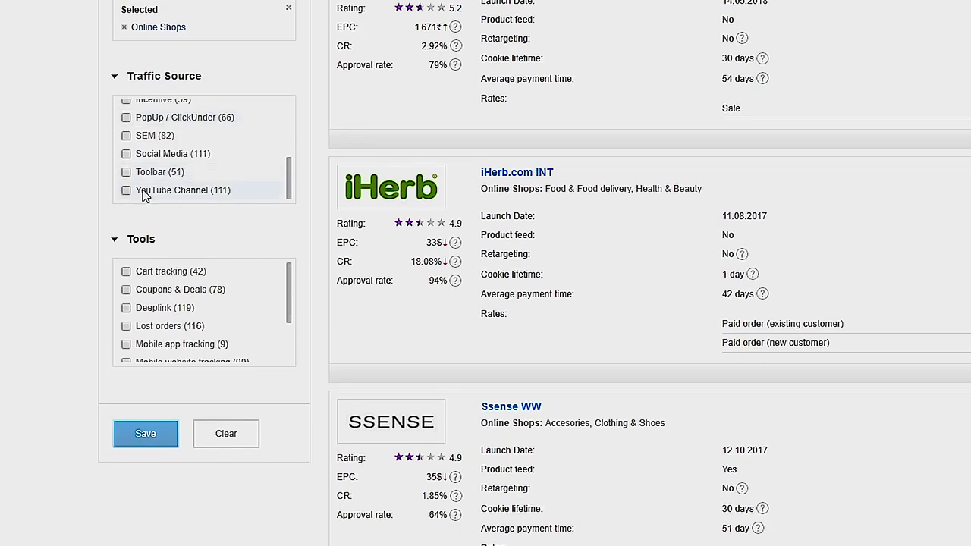
{"action": "left_click", "coordinate": [144, 193]}
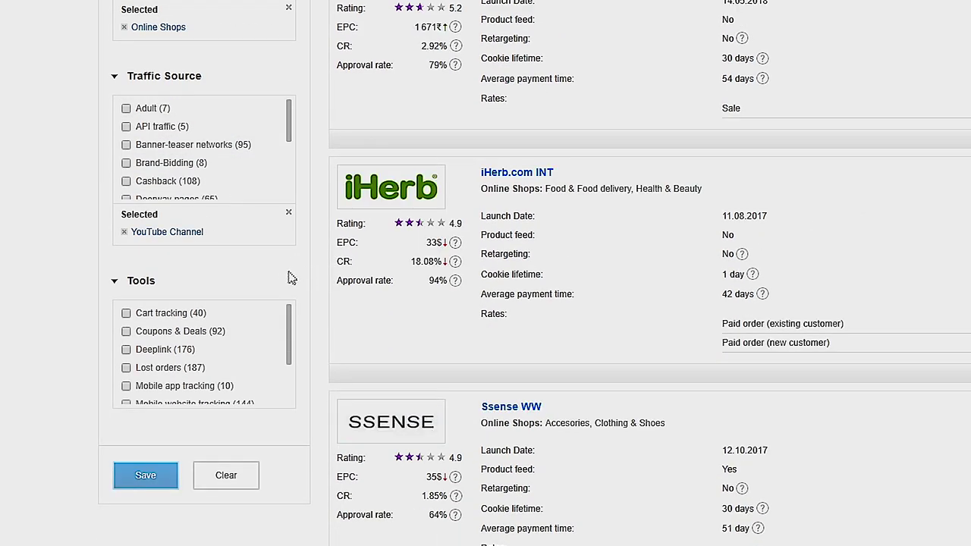
Add the Coupons & Deals tool to the program filter and return to the start of the filtered list.
{"action": "scroll", "coordinate": [292, 276], "scroll_direction": "down", "scroll_amount": 2}
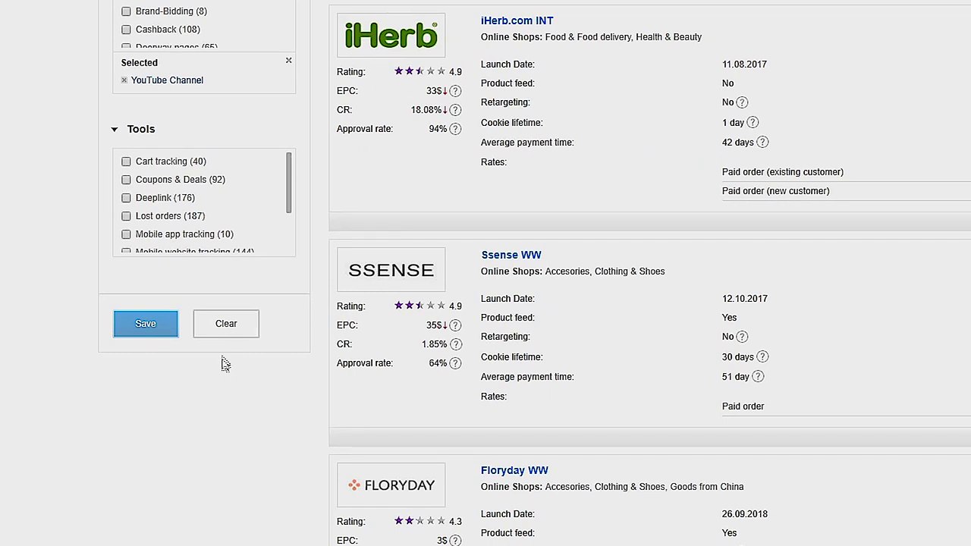
{"action": "left_click", "coordinate": [183, 186]}
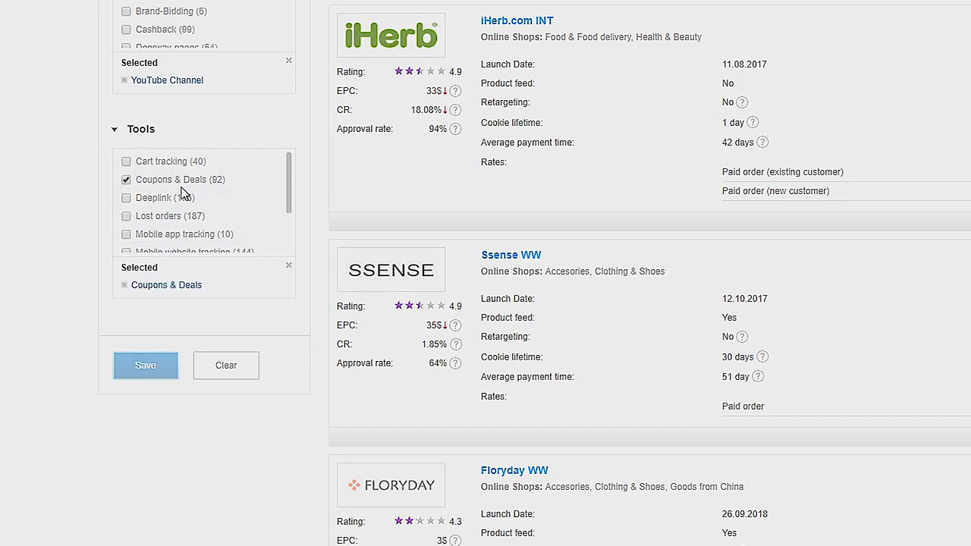
{"action": "left_click", "coordinate": [147, 365]}
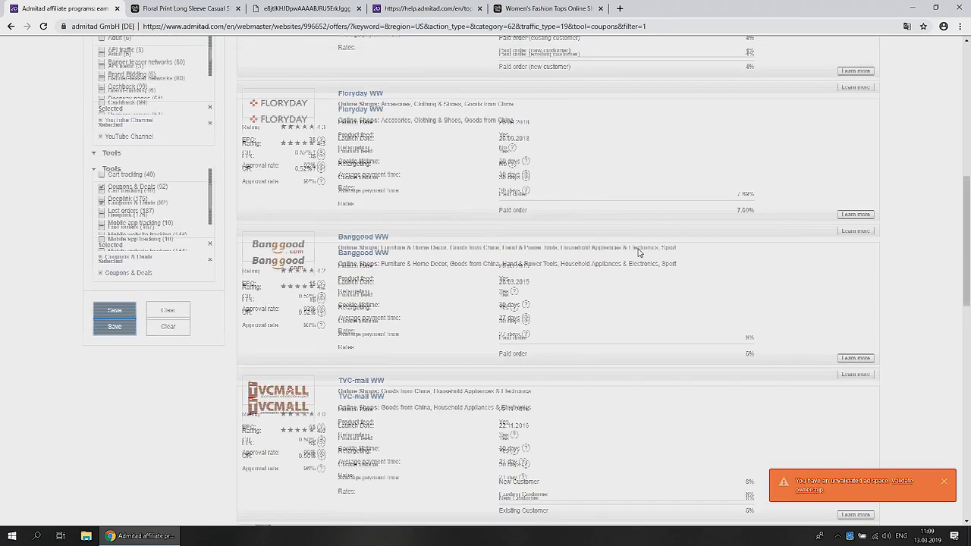
{"action": "scroll", "coordinate": [639, 252], "scroll_direction": "up", "scroll_amount": 10}
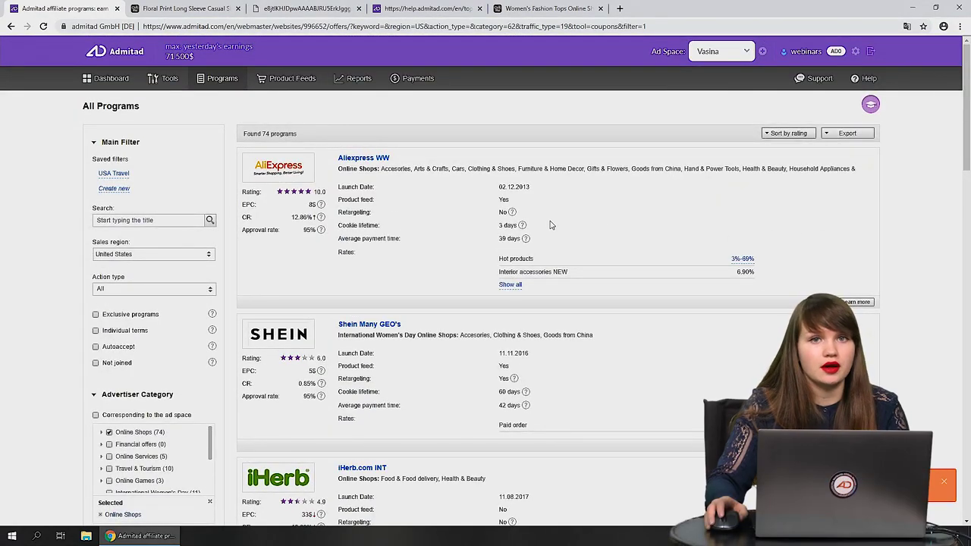
Save the current program filter under the name "Online shops YouTube".
{"action": "scroll", "coordinate": [48, 317], "scroll_direction": "down", "scroll_amount": 3}
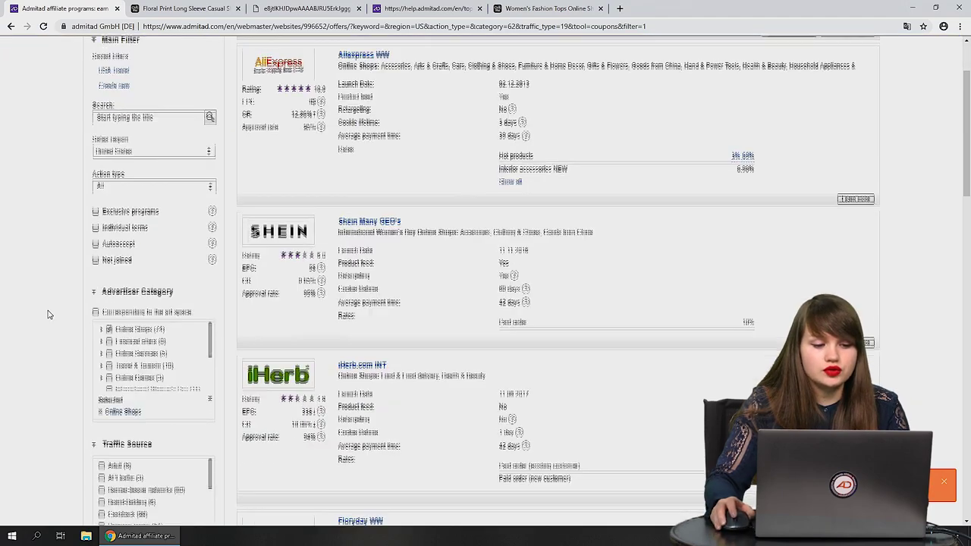
{"action": "scroll", "coordinate": [48, 317], "scroll_direction": "down", "scroll_amount": 2}
{"action": "left_click", "coordinate": [114, 388]}
{"action": "scroll", "coordinate": [114, 394], "scroll_direction": "down", "scroll_amount": 3}
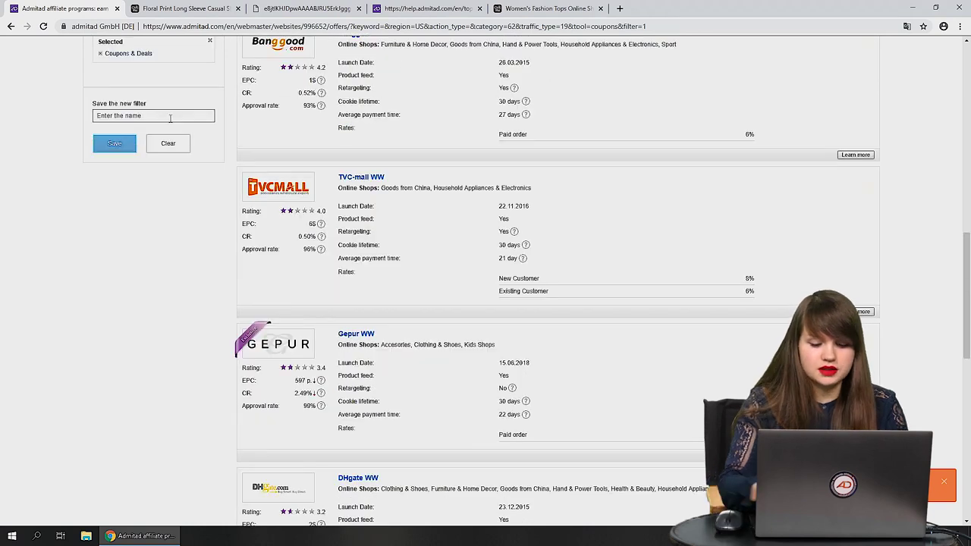
{"action": "type", "text": "Ori"}
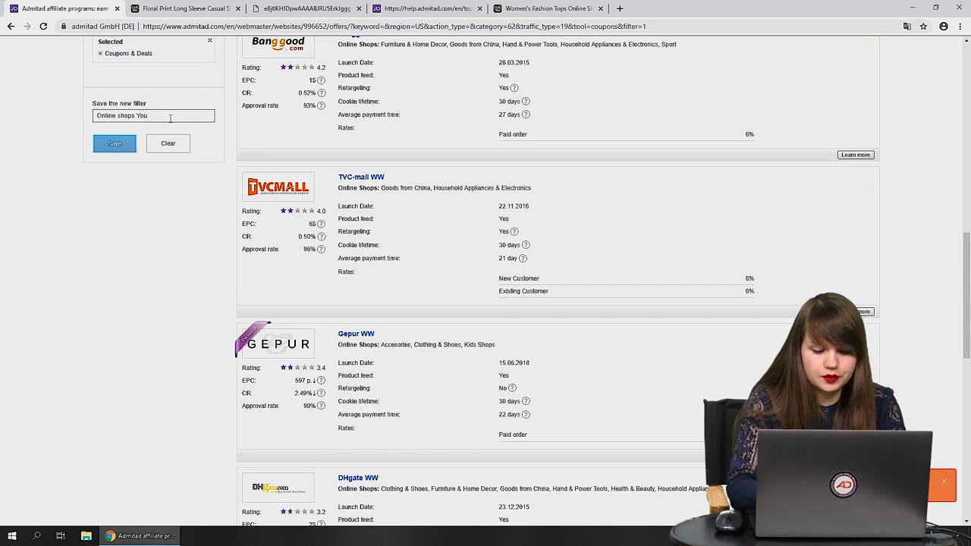
{"action": "left_click", "coordinate": [120, 146]}
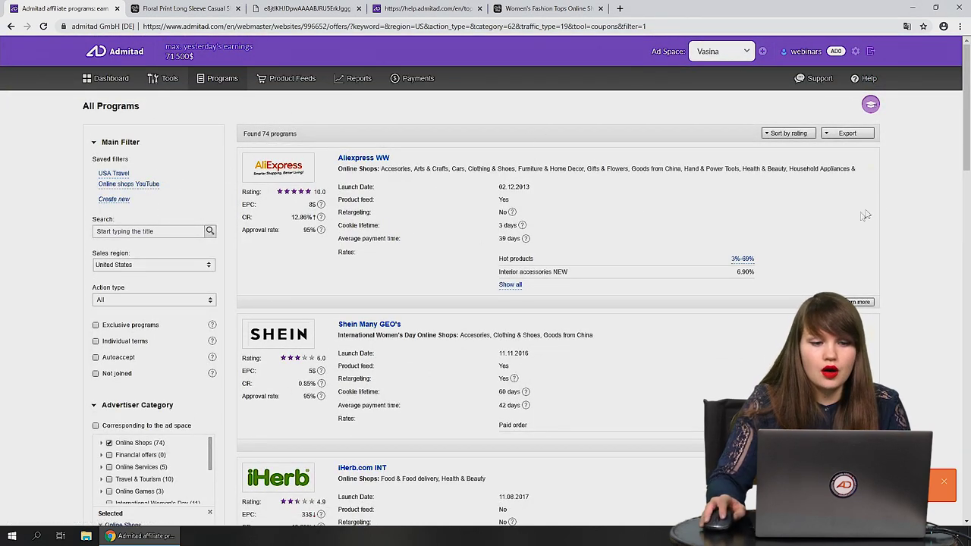
Open the New Programs list, and view the Suggest a program form without submitting it.
{"action": "mouse_move", "coordinate": [218, 86]}
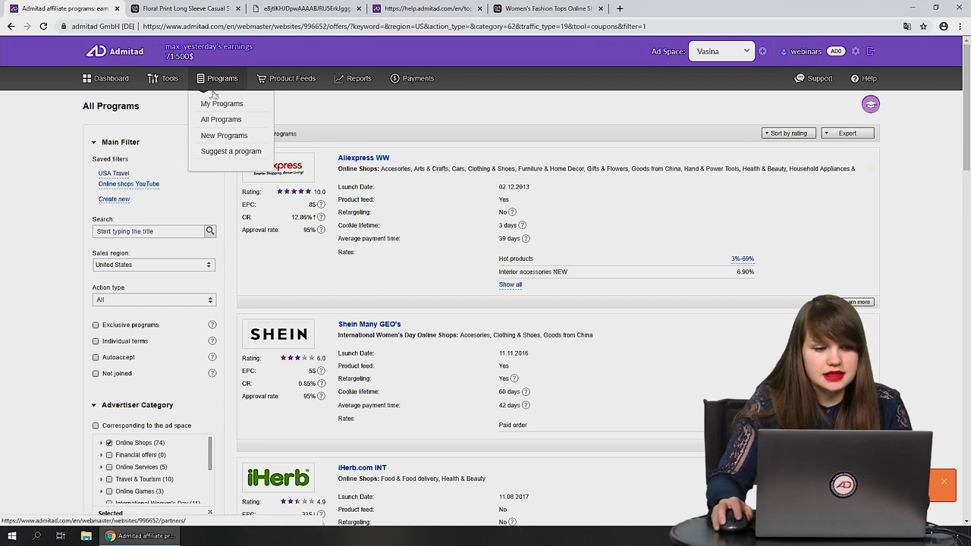
{"action": "left_click", "coordinate": [211, 135]}
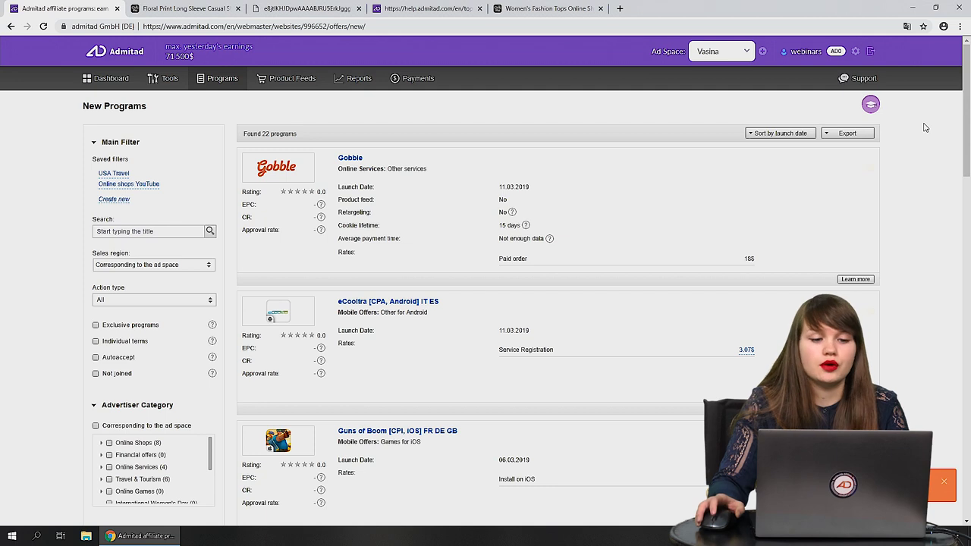
{"action": "mouse_move", "coordinate": [220, 80]}
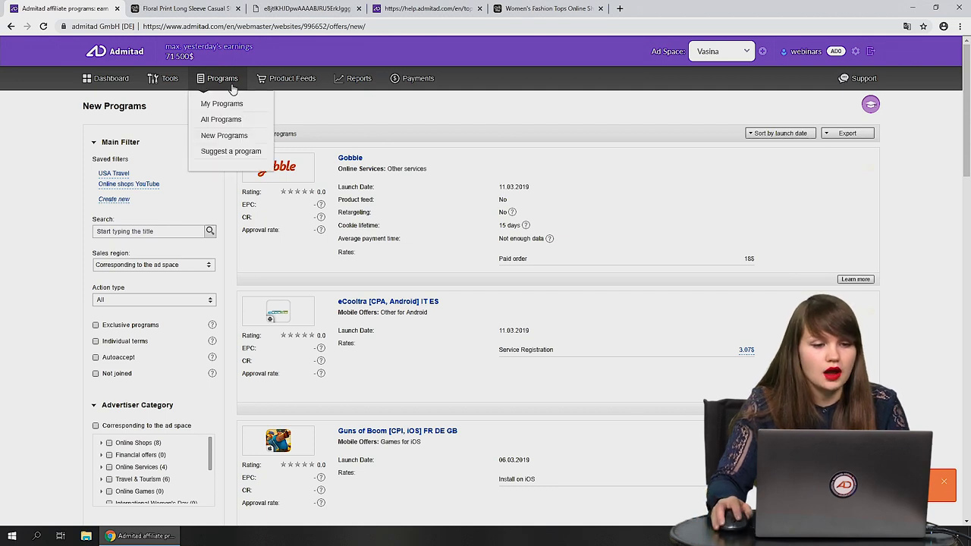
{"action": "left_click", "coordinate": [231, 151]}
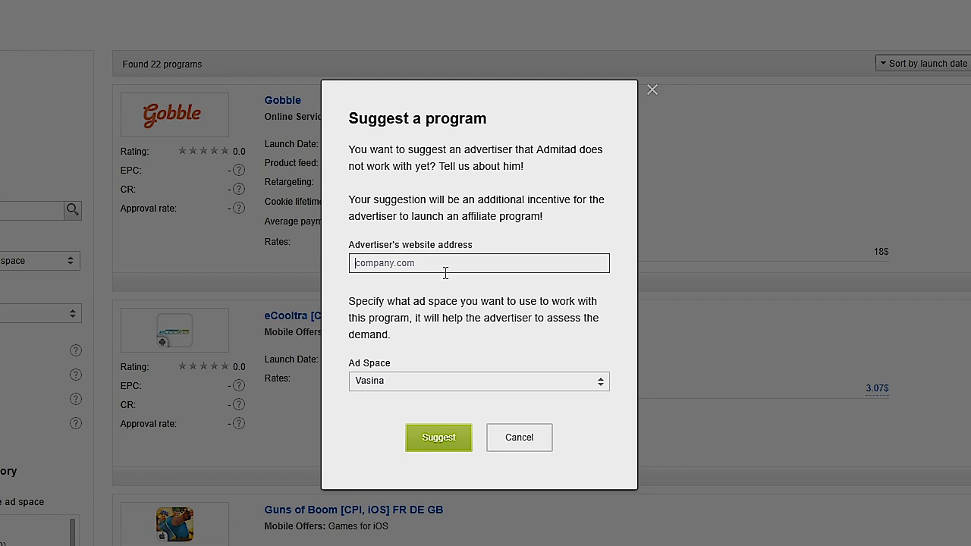
{"action": "left_click", "coordinate": [446, 271]}
{"action": "left_click", "coordinate": [520, 438]}
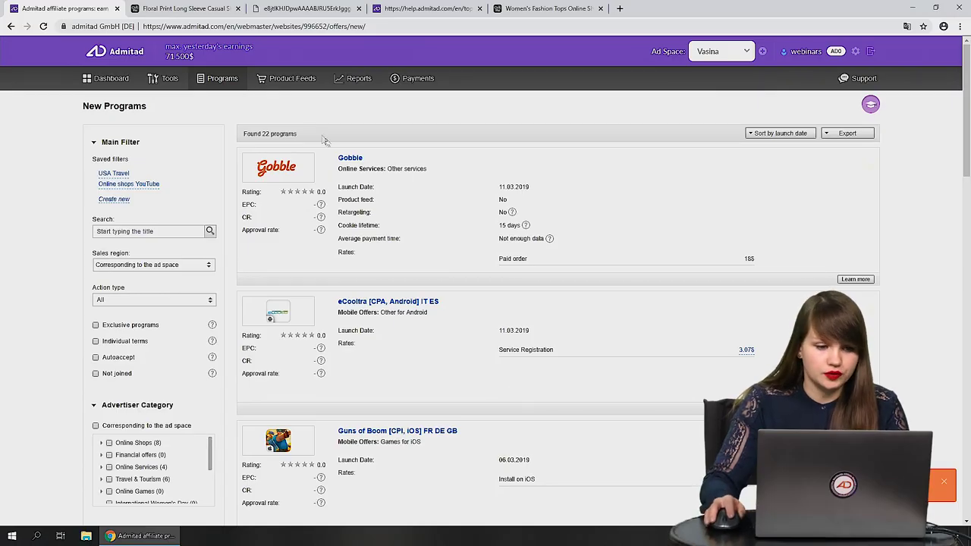
Open the Original Product Feed page and set the feed currency to US Dollar.
{"action": "mouse_move", "coordinate": [281, 79]}
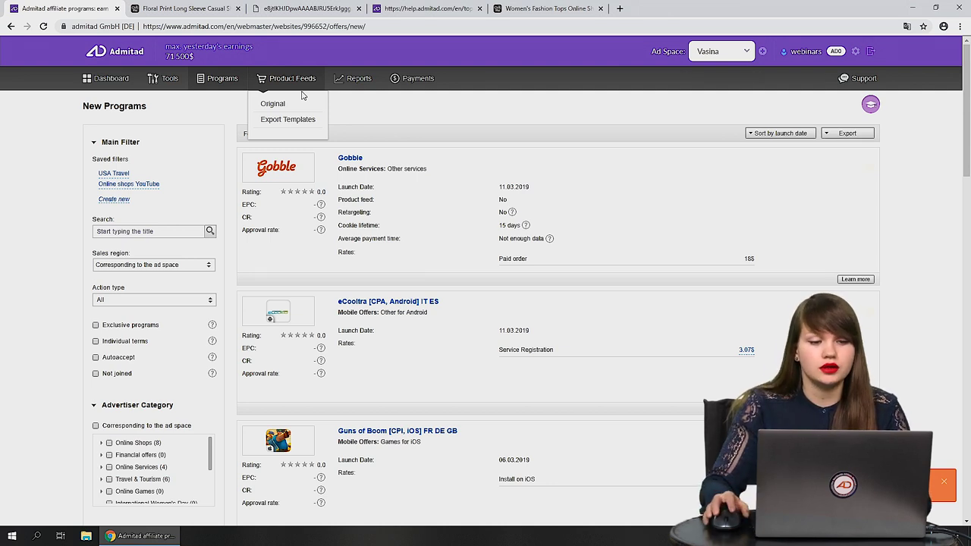
{"action": "left_click", "coordinate": [301, 103]}
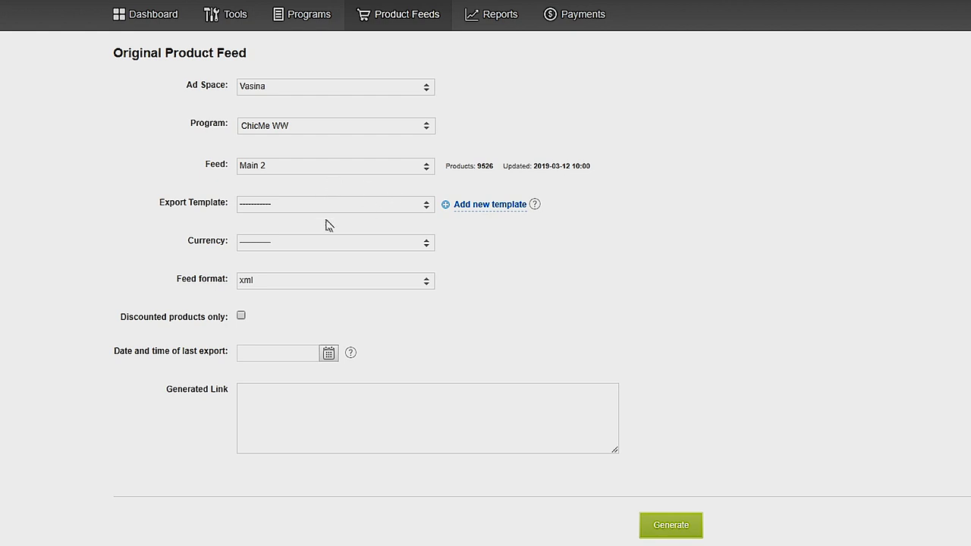
{"action": "scroll", "coordinate": [754, 245], "scroll_direction": "down", "scroll_amount": 2}
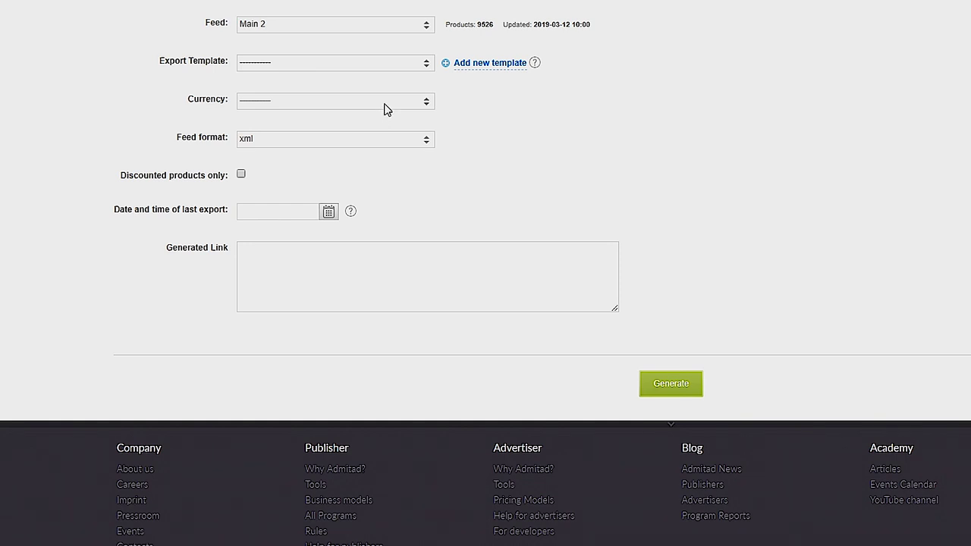
{"action": "left_click", "coordinate": [385, 105]}
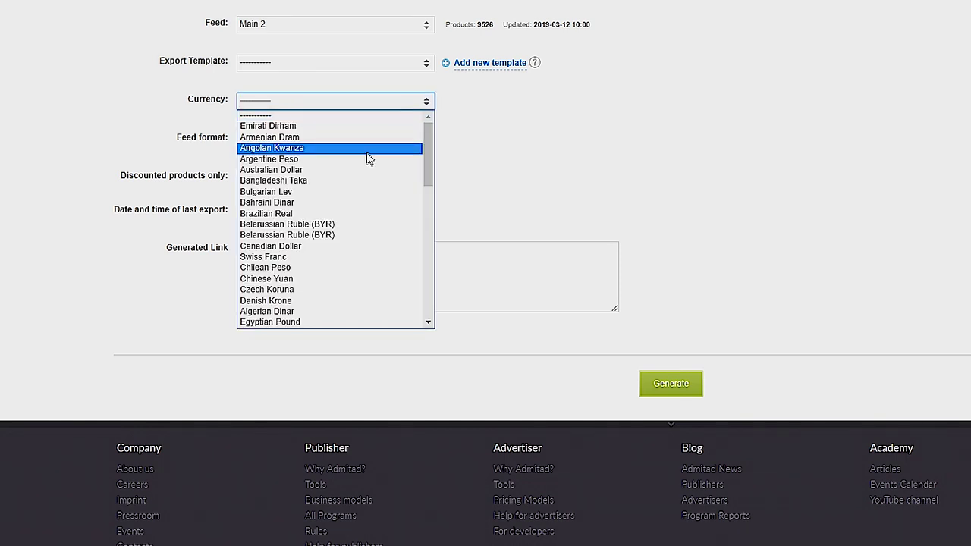
{"action": "scroll", "coordinate": [366, 162], "scroll_direction": "down", "scroll_amount": 5}
{"action": "scroll", "coordinate": [366, 159], "scroll_direction": "down", "scroll_amount": 5}
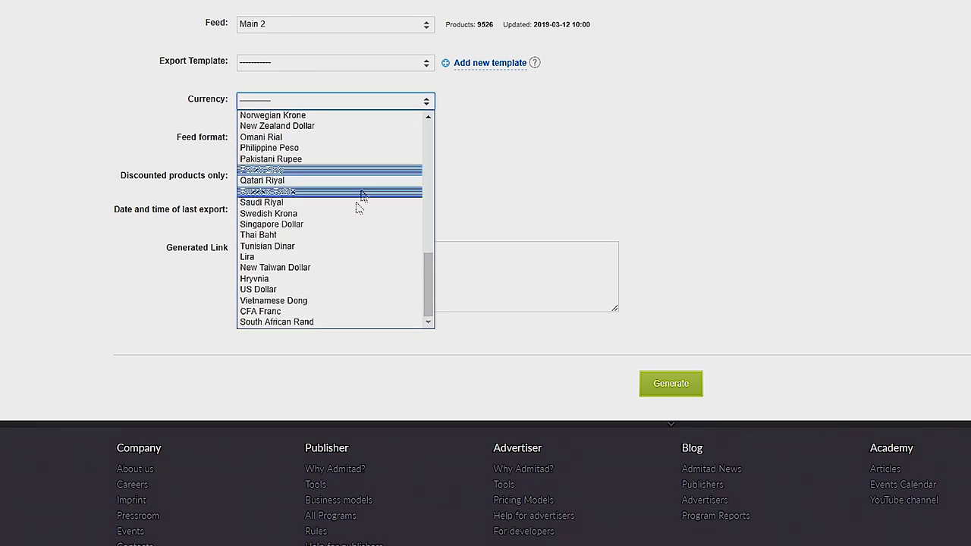
{"action": "left_click", "coordinate": [320, 292]}
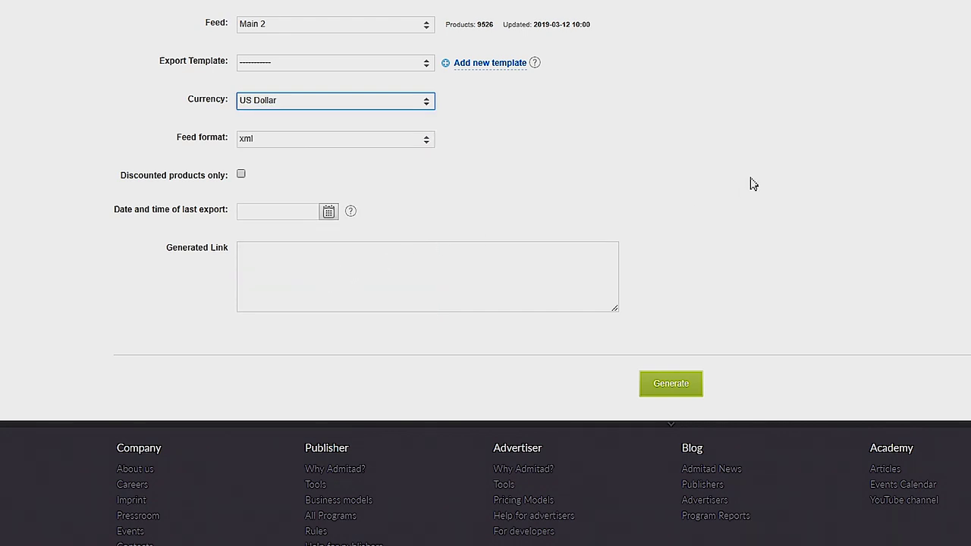
Keep xml as the feed format and restrict the feed to discounted products only.
{"action": "left_click", "coordinate": [390, 140]}
{"action": "left_click", "coordinate": [390, 140]}
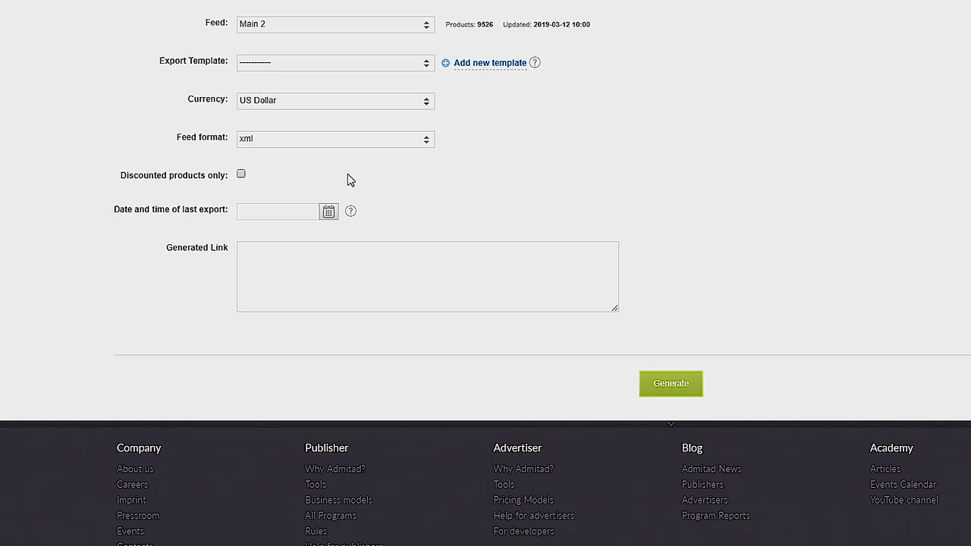
{"action": "left_click", "coordinate": [241, 174]}
{"action": "scroll", "coordinate": [558, 202], "scroll_direction": "down", "scroll_amount": 1}
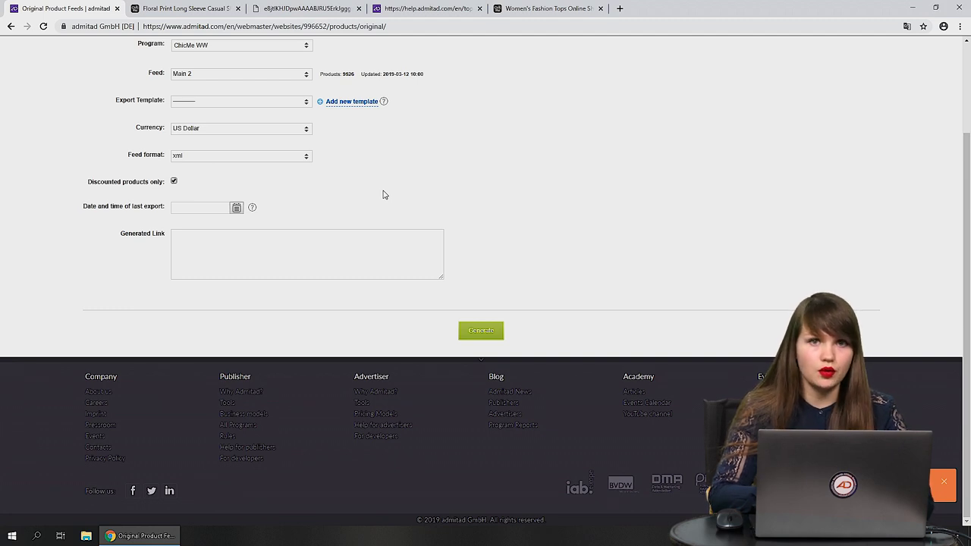
{"action": "left_click", "coordinate": [235, 208]}
{"action": "left_click", "coordinate": [183, 227]}
{"action": "left_click", "coordinate": [226, 254]}
{"action": "left_click", "coordinate": [555, 226]}
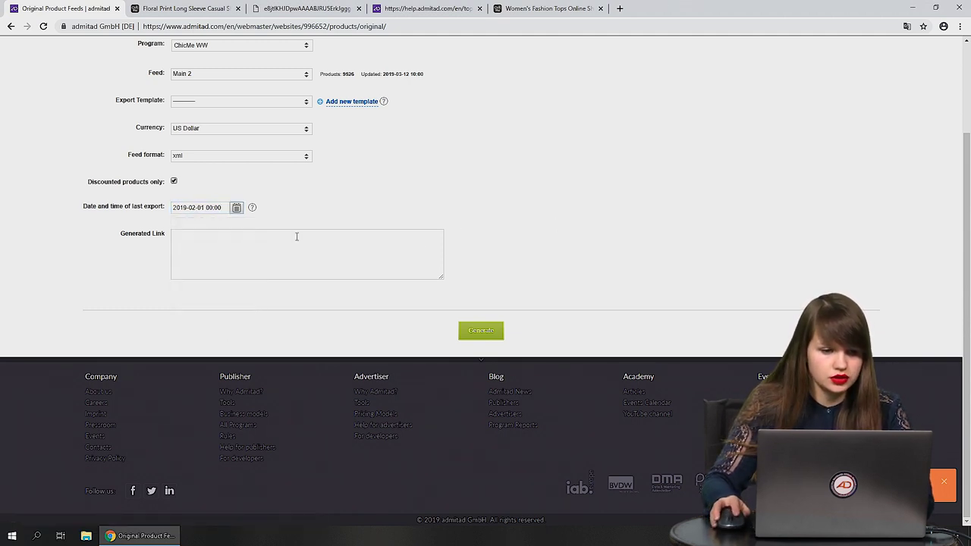
{"action": "left_click", "coordinate": [488, 333]}
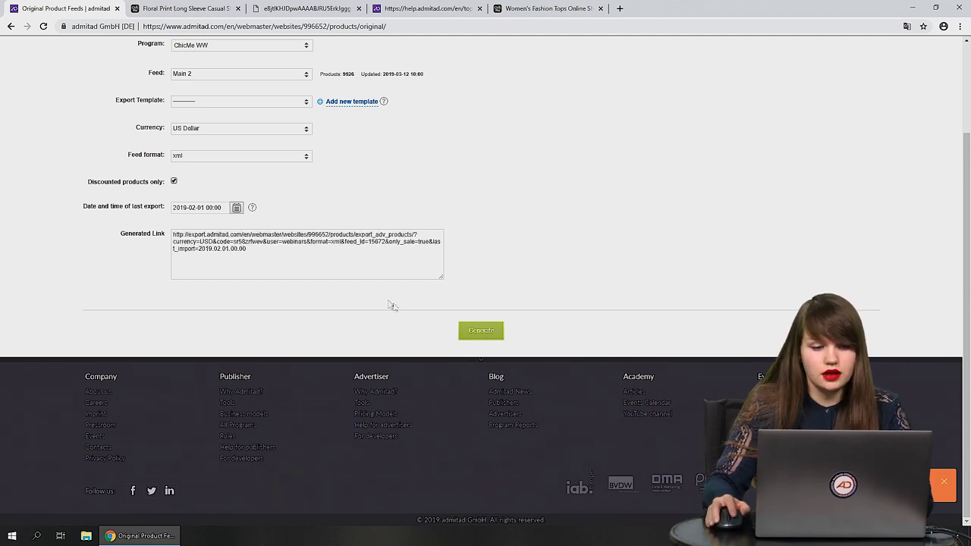
Try the generated feed link in a new browser tab, cancel the XML file download, and return to the product feed page.
{"action": "left_click", "coordinate": [350, 255]}
{"action": "key", "text": "ctrl+c"}
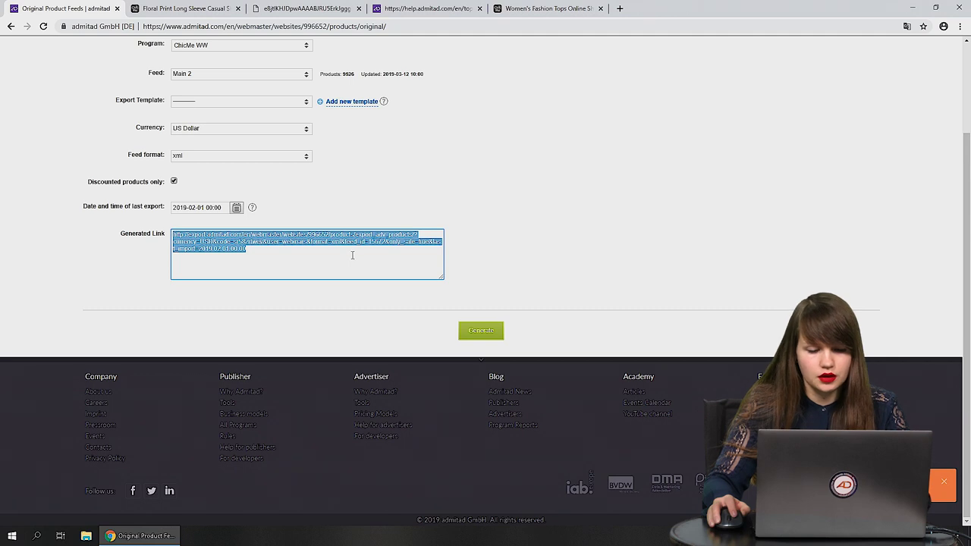
{"action": "left_click", "coordinate": [619, 9]}
{"action": "key", "text": "ctrl+v"}
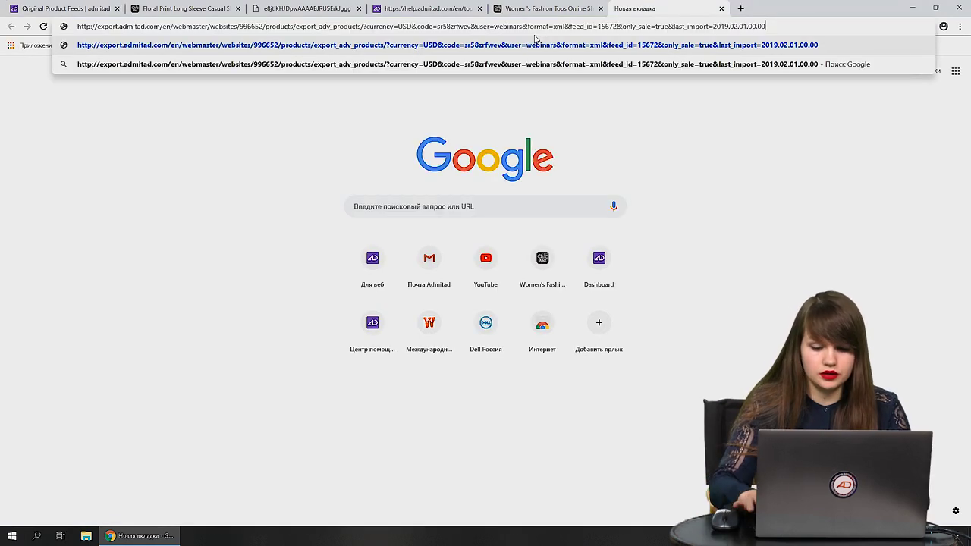
{"action": "key", "text": "Return"}
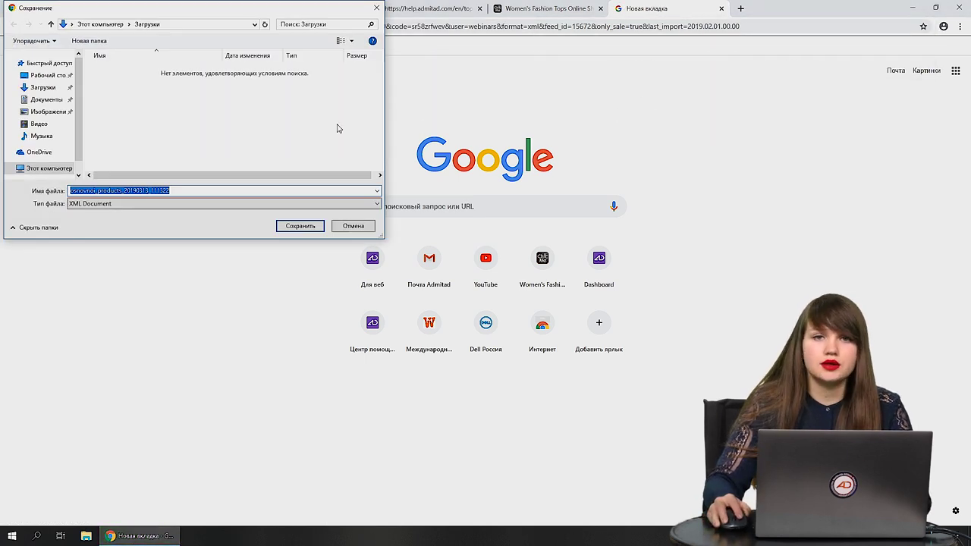
{"action": "left_click", "coordinate": [377, 7]}
{"action": "left_click", "coordinate": [722, 8]}
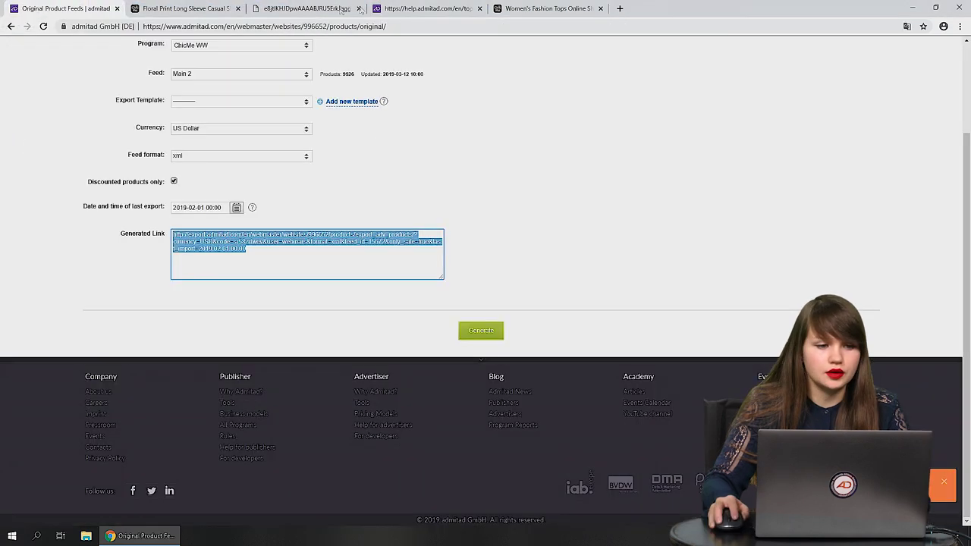
{"action": "left_click", "coordinate": [647, 139]}
{"action": "scroll", "coordinate": [646, 137], "scroll_direction": "up", "scroll_amount": 2}
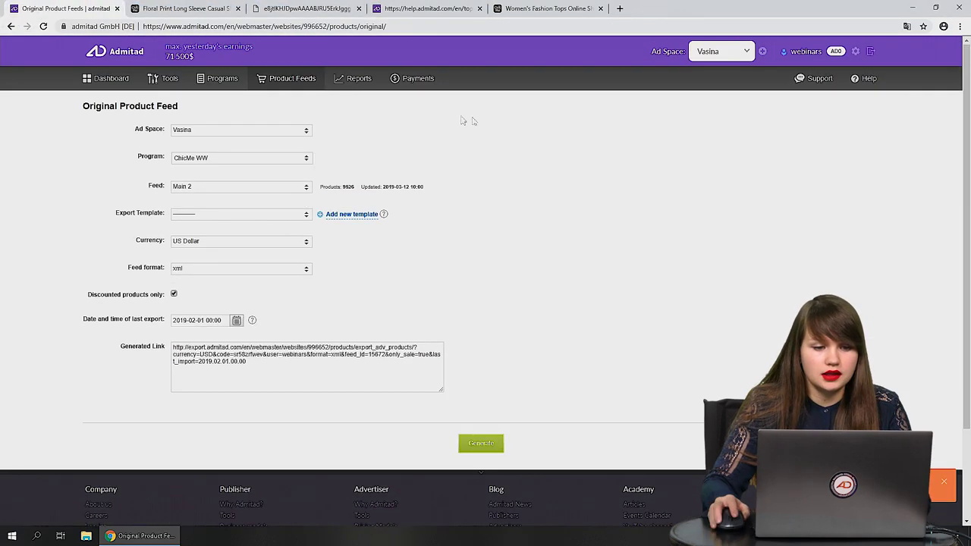
Open the reports on ad spaces and filter them by the Gadget Sale and Vasina ad spaces.
{"action": "left_click", "coordinate": [353, 79]}
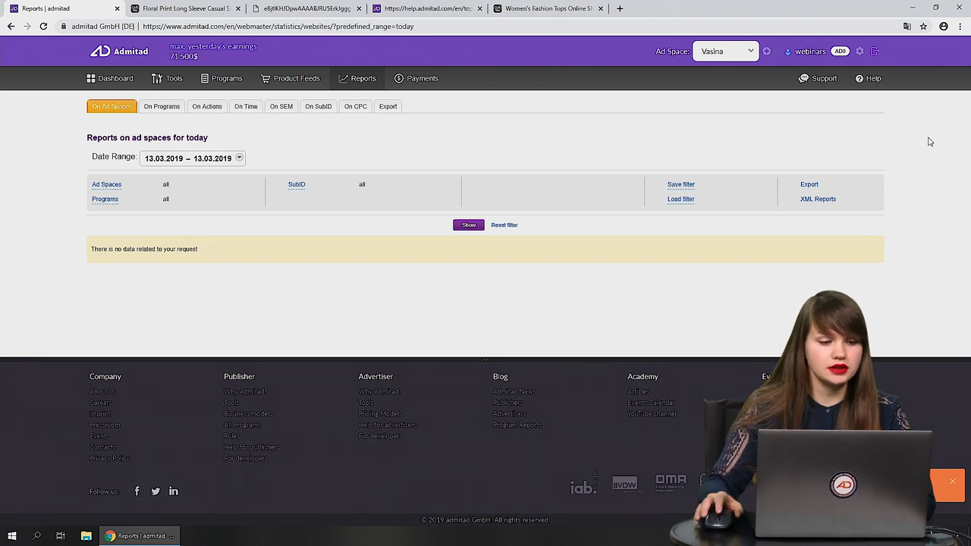
{"action": "left_click", "coordinate": [110, 185]}
{"action": "left_click", "coordinate": [314, 267]}
{"action": "left_click", "coordinate": [314, 283]}
{"action": "left_click", "coordinate": [660, 336]}
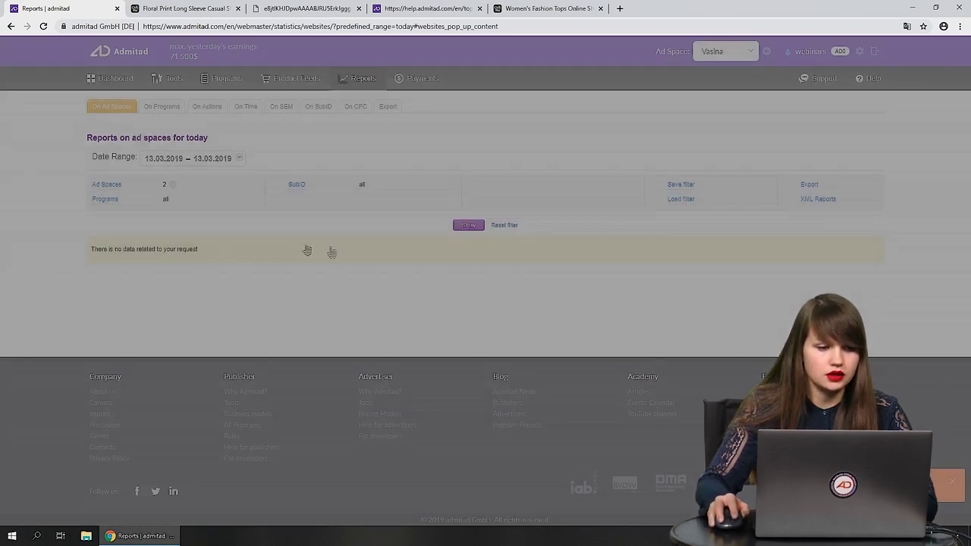
Set the report's date range to 01.01.2019 – 13.03.2019.
{"action": "left_click", "coordinate": [232, 165]}
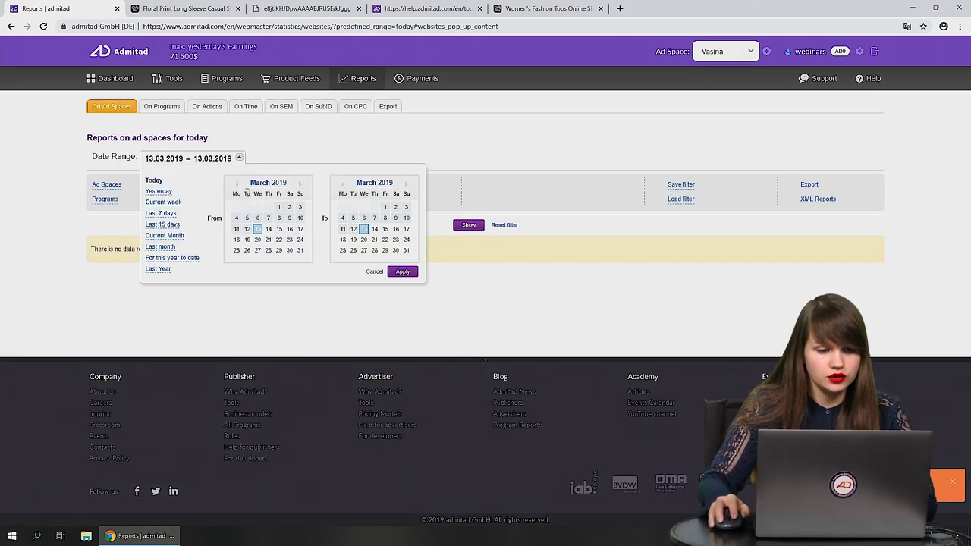
{"action": "left_click", "coordinate": [238, 184]}
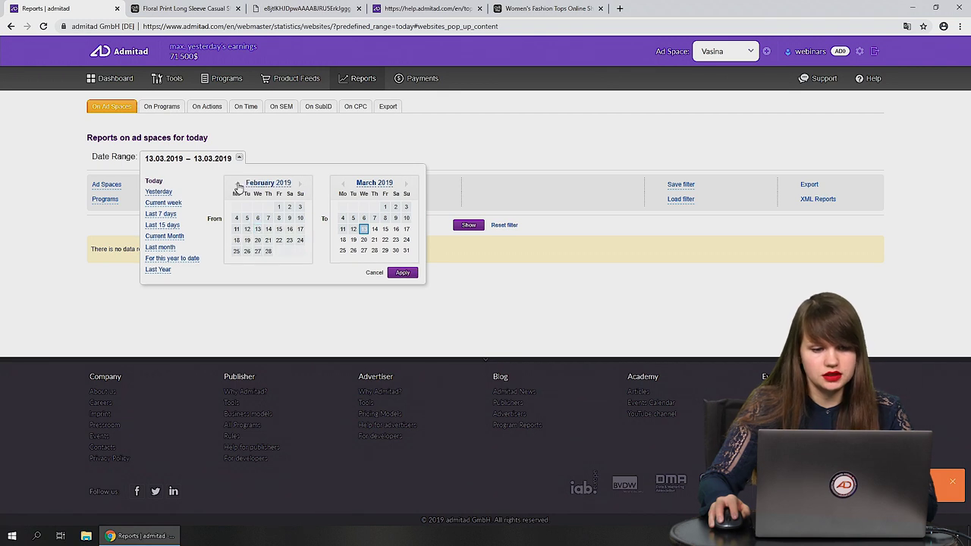
{"action": "left_click", "coordinate": [238, 185]}
{"action": "left_click", "coordinate": [247, 208]}
{"action": "left_click", "coordinate": [402, 272]}
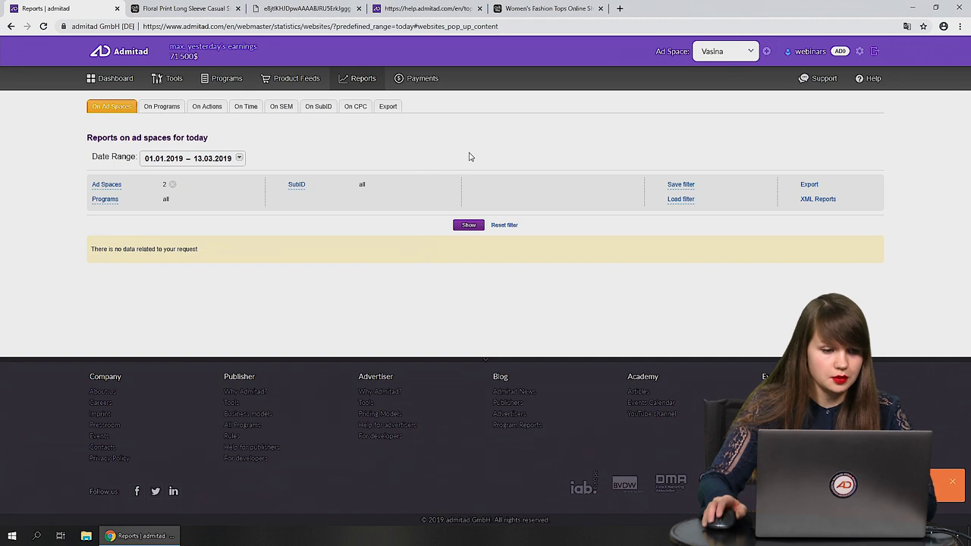
Limit the ad space report to the GearBest WW program and show the results.
{"action": "left_click", "coordinate": [111, 201]}
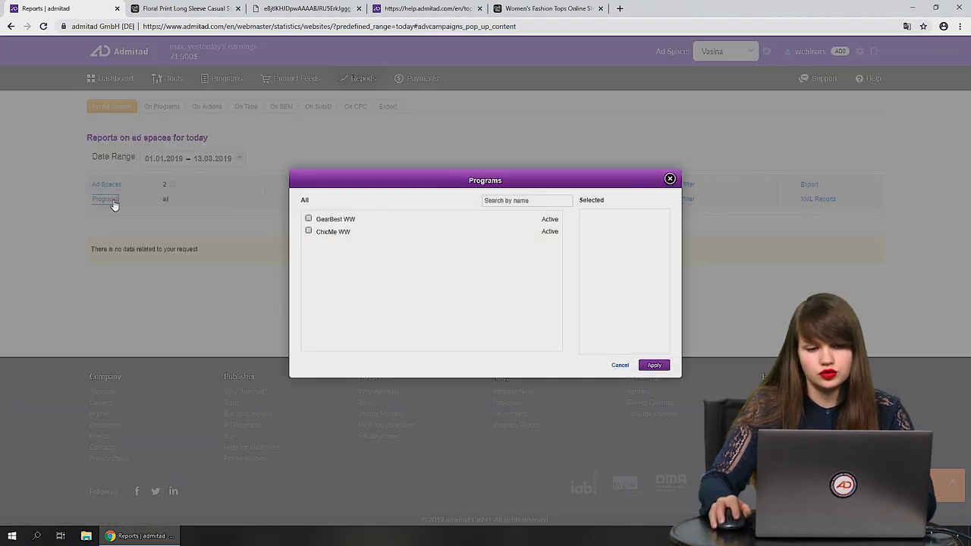
{"action": "left_click", "coordinate": [308, 220]}
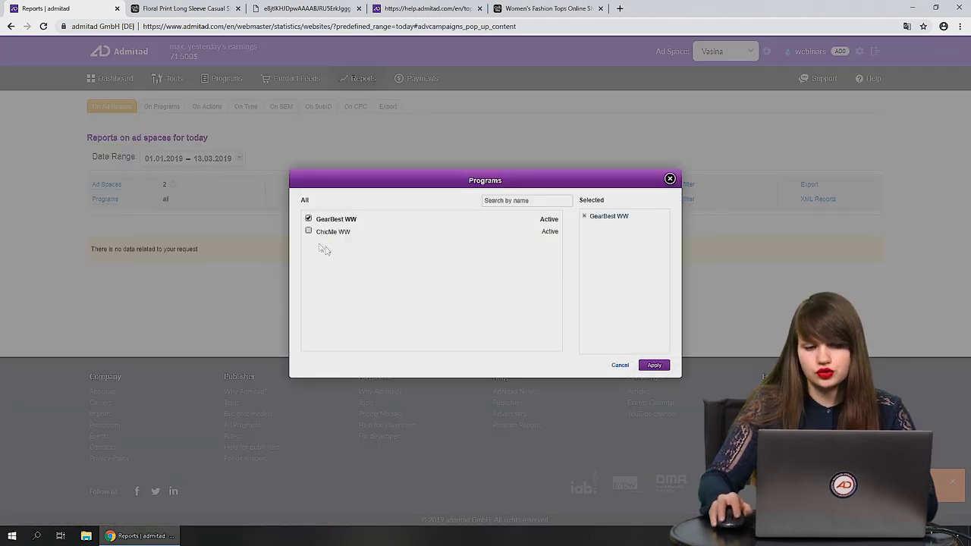
{"action": "left_click", "coordinate": [655, 365]}
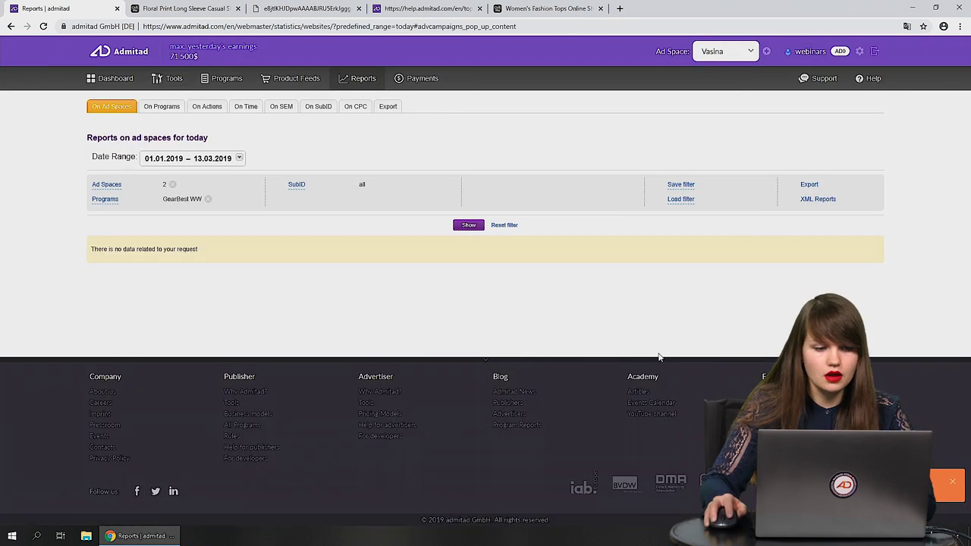
{"action": "left_click", "coordinate": [472, 228]}
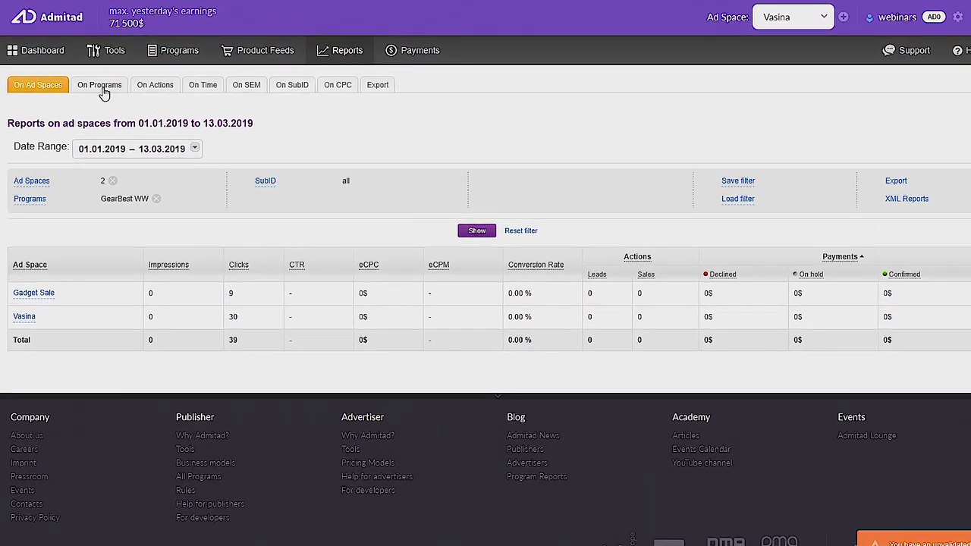
Look through the reports on programs, actions, time, SEM, SubID and CPC, and the list of exported reports.
{"action": "left_click", "coordinate": [102, 87]}
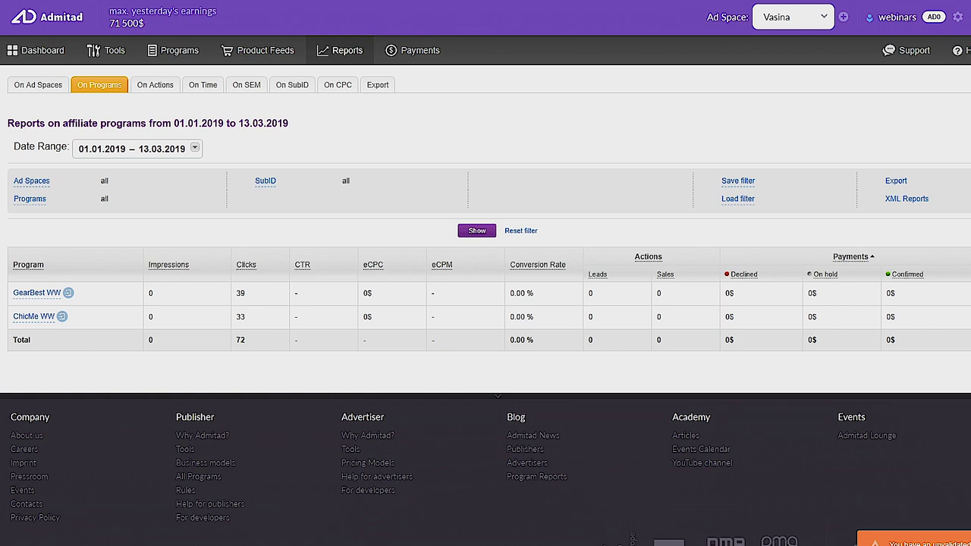
{"action": "left_click", "coordinate": [161, 89]}
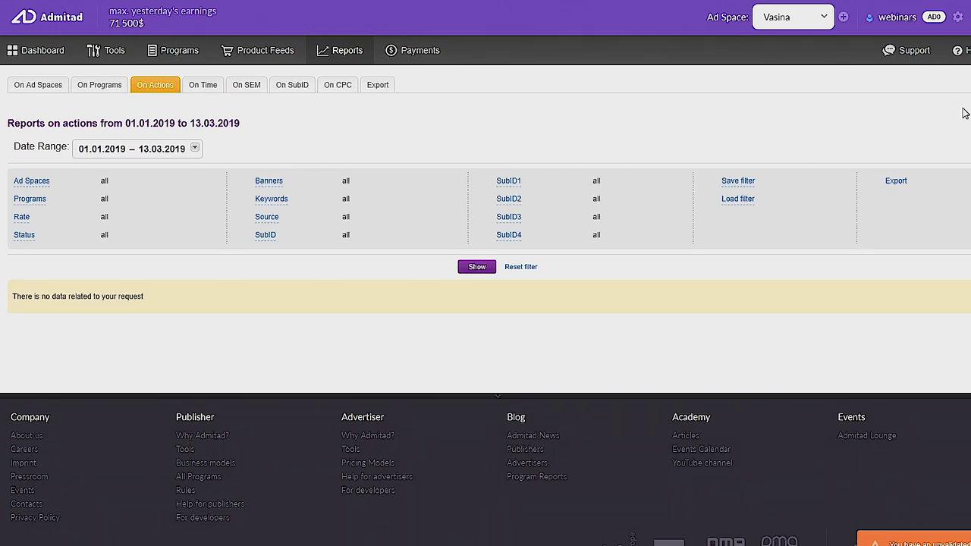
{"action": "left_click", "coordinate": [210, 88]}
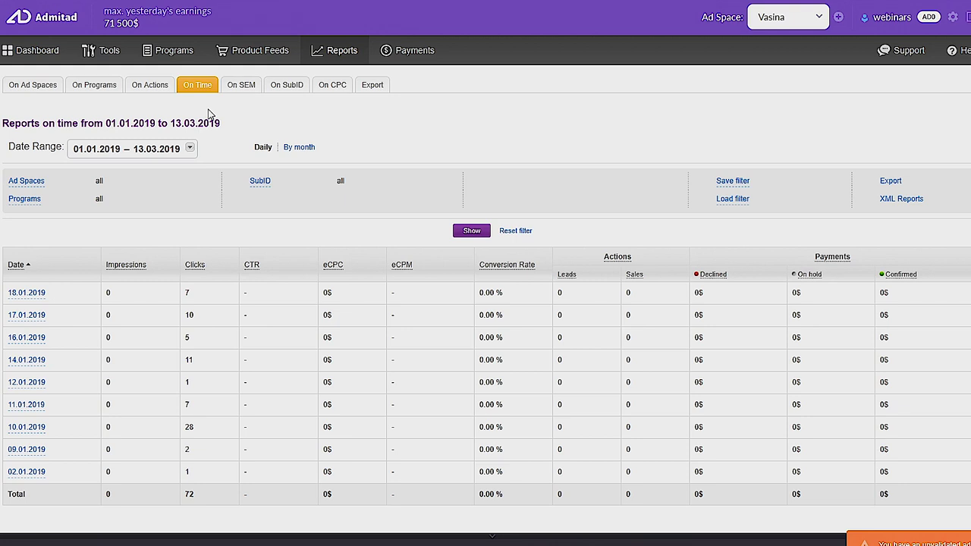
{"action": "left_click", "coordinate": [245, 93]}
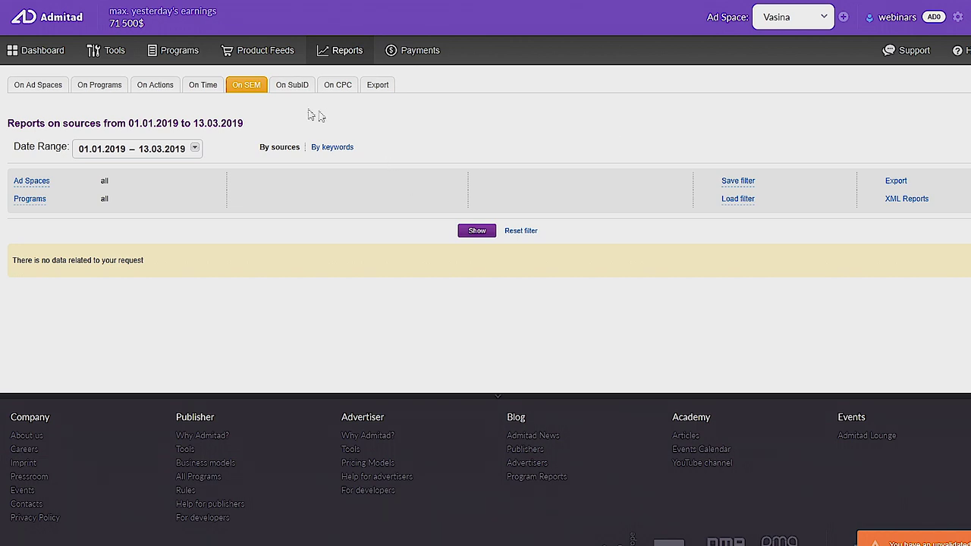
{"action": "left_click", "coordinate": [287, 91]}
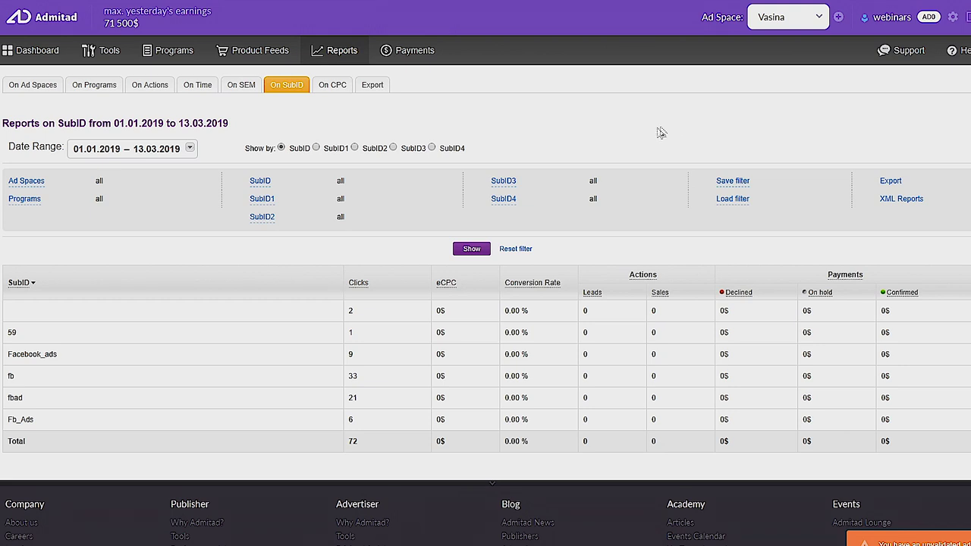
{"action": "left_click", "coordinate": [330, 91]}
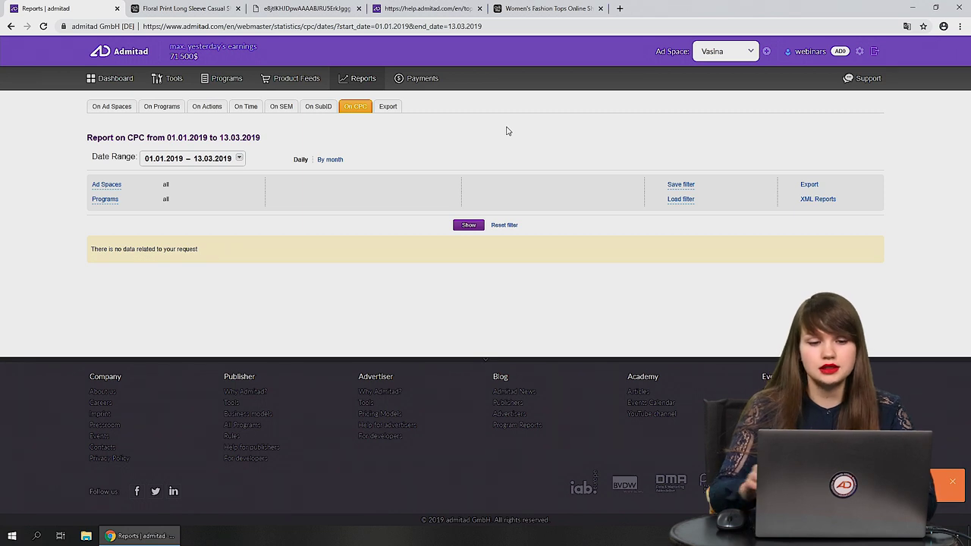
{"action": "left_click", "coordinate": [390, 109]}
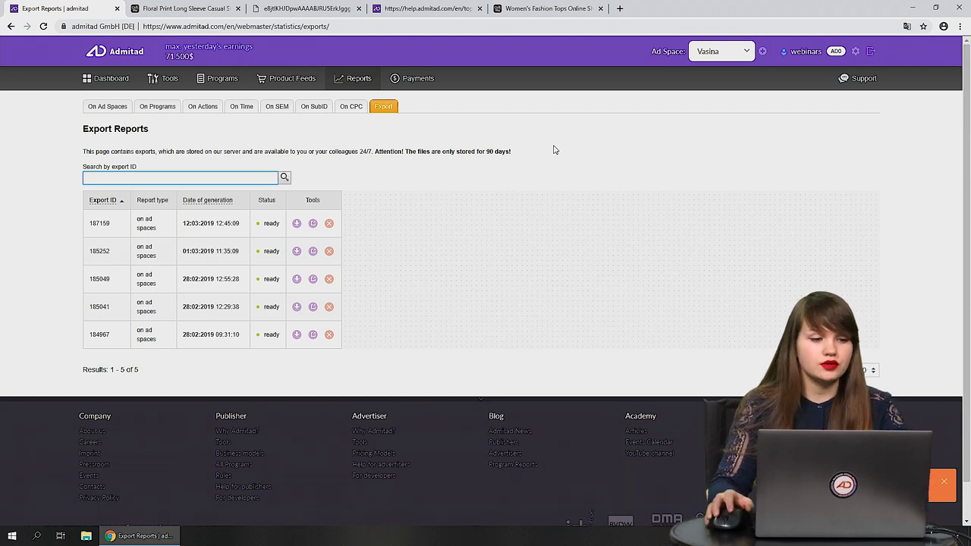
Return to the ad space report and set its date range to 01.02.2019 – 13.03.2019.
{"action": "left_click", "coordinate": [96, 112]}
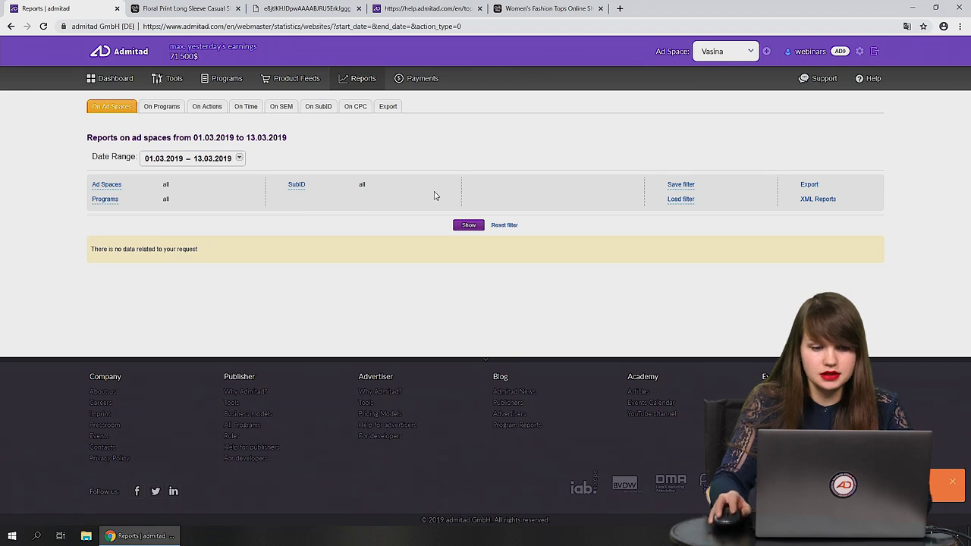
{"action": "left_click", "coordinate": [216, 163]}
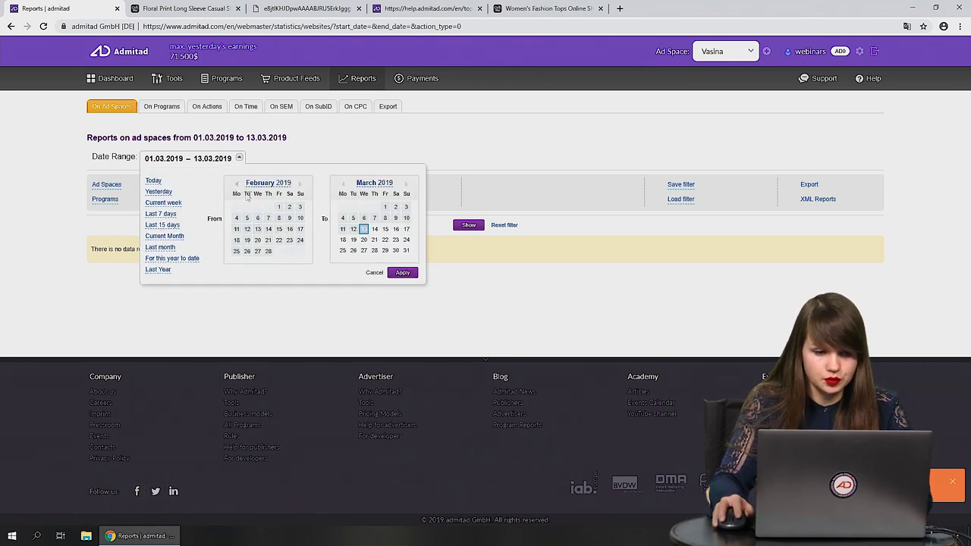
{"action": "left_click", "coordinate": [279, 206]}
{"action": "left_click", "coordinate": [402, 272]}
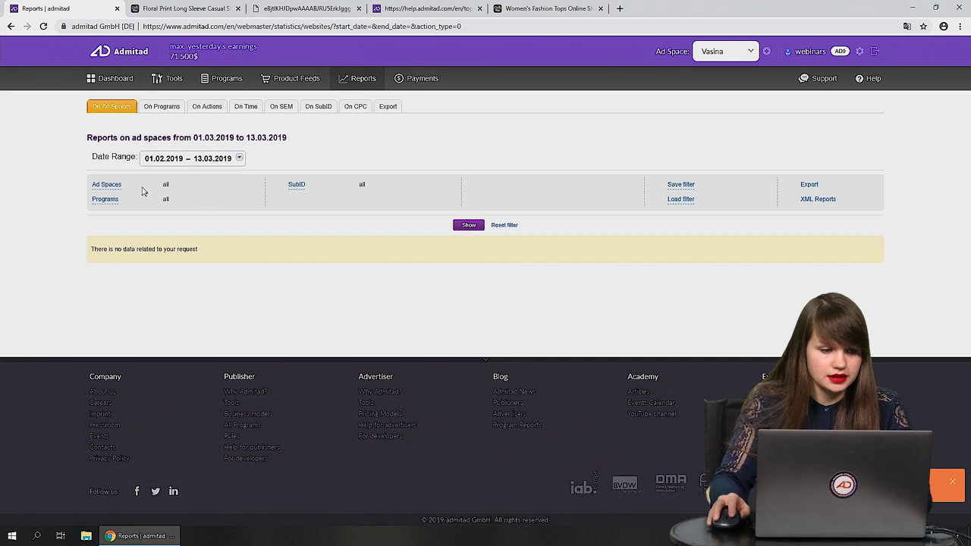
Filter the report by the Vasina ad space and the ChicMe WW program, and show the results.
{"action": "left_click", "coordinate": [100, 186]}
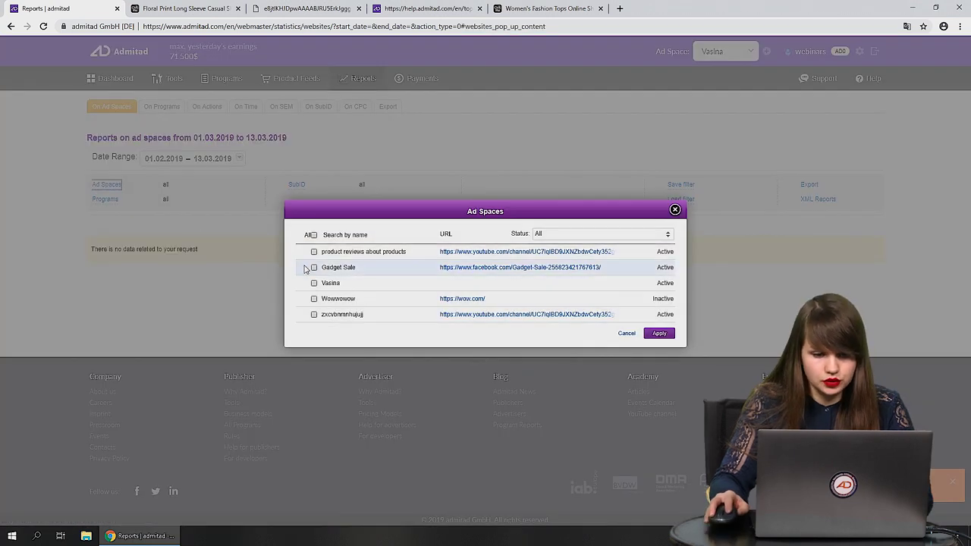
{"action": "left_click", "coordinate": [314, 284]}
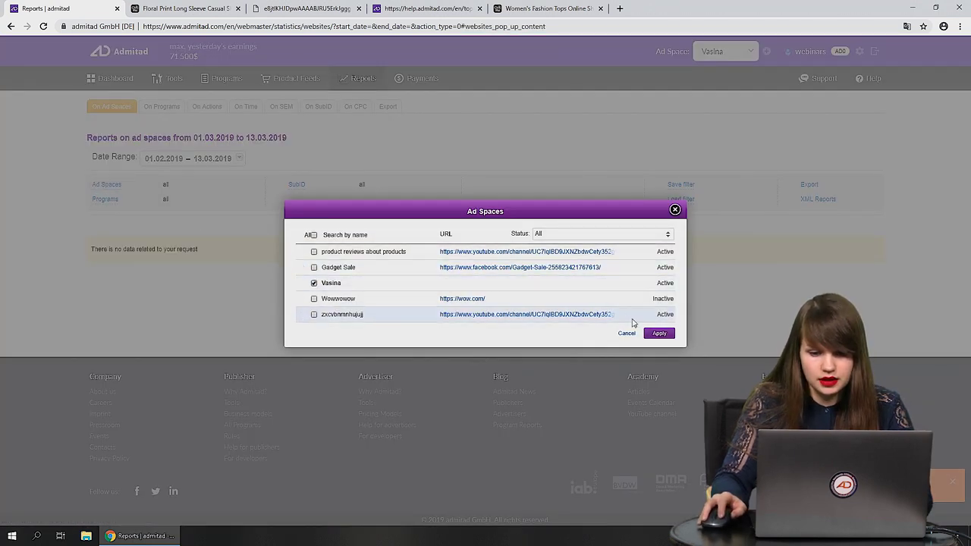
{"action": "left_click", "coordinate": [657, 333]}
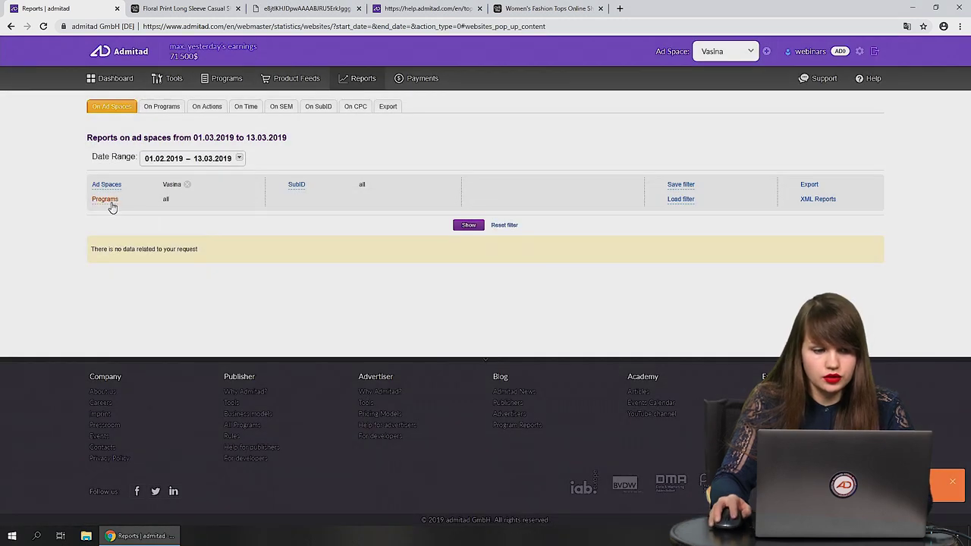
{"action": "left_click", "coordinate": [107, 200]}
{"action": "left_click", "coordinate": [334, 234]}
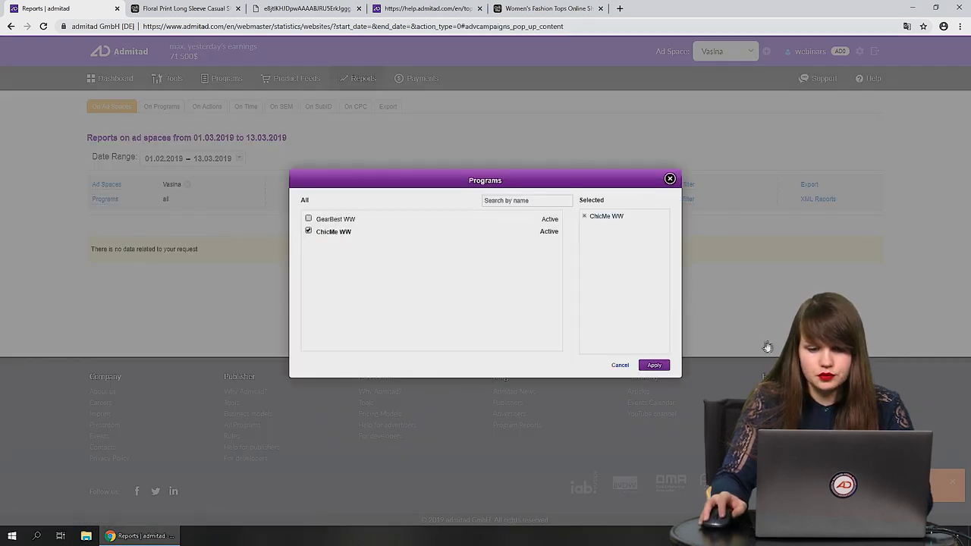
{"action": "left_click", "coordinate": [657, 368]}
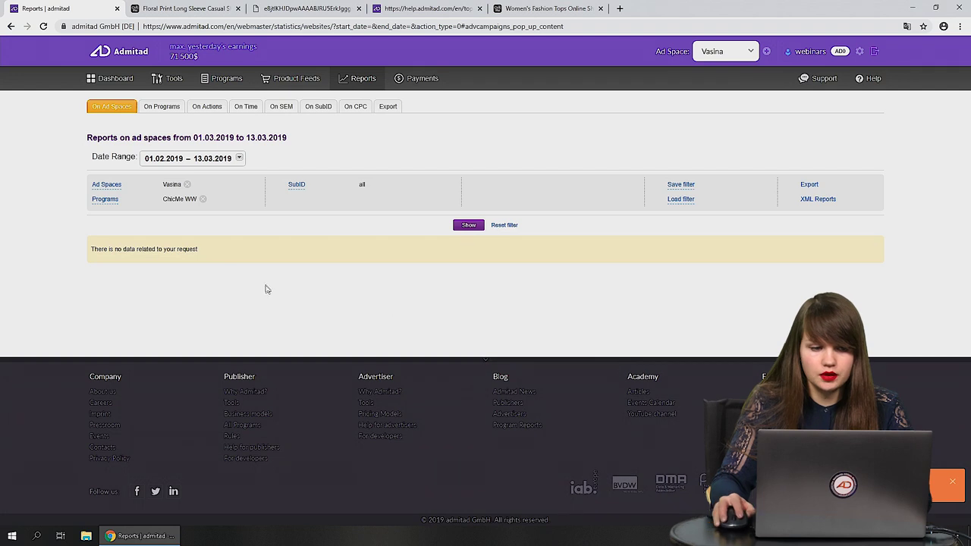
{"action": "left_click", "coordinate": [460, 228]}
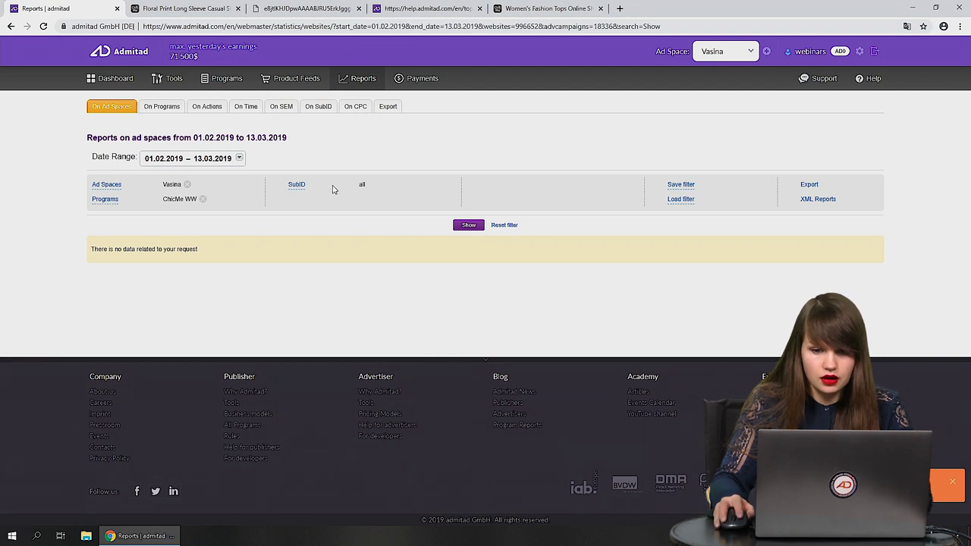
Move the start of the report's date range to 01.01.2019 and show the results again.
{"action": "left_click", "coordinate": [239, 158]}
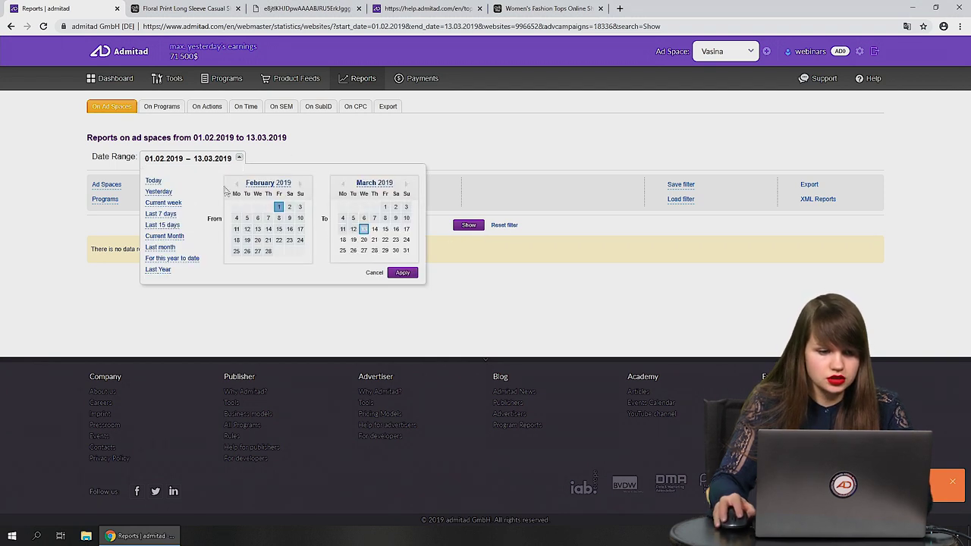
{"action": "left_click", "coordinate": [237, 185]}
{"action": "left_click", "coordinate": [246, 206]}
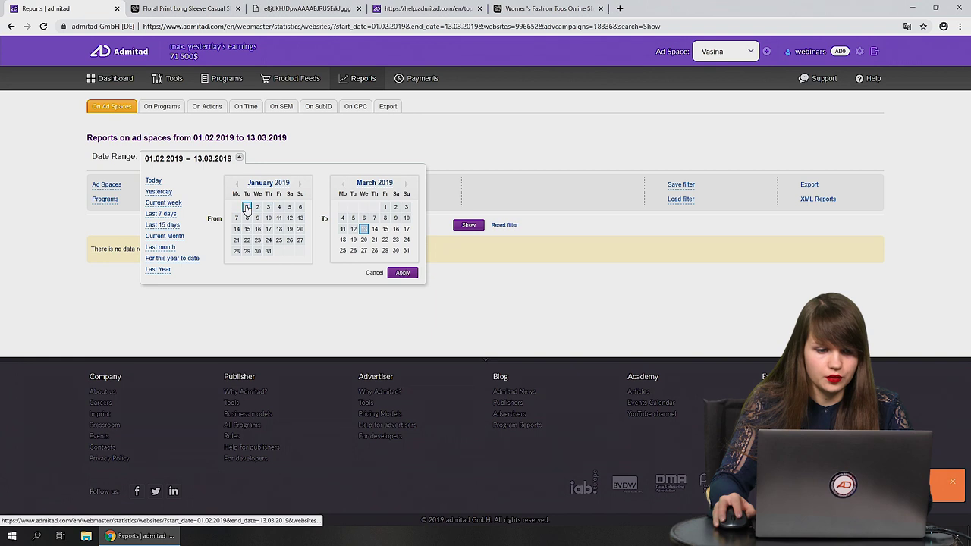
{"action": "left_click", "coordinate": [402, 273]}
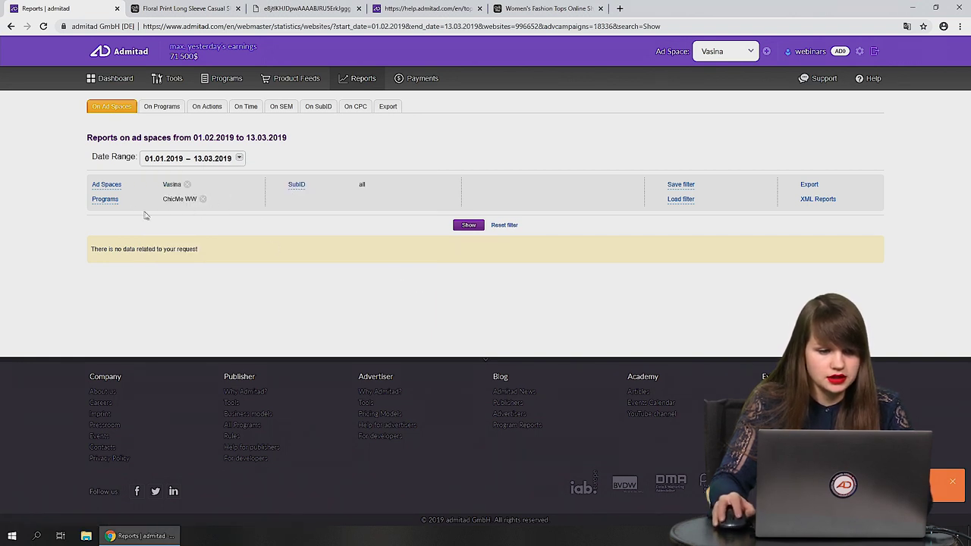
{"action": "left_click", "coordinate": [468, 226]}
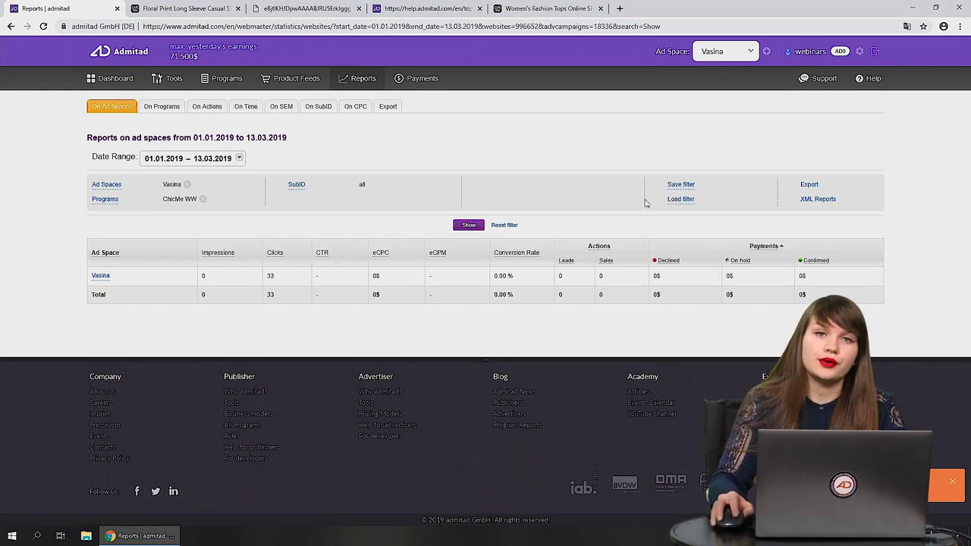
Export the report as XLSX with the Ad Space, Clicks, Sales and Approved commissions columns, start its download and cancel saving the file.
{"action": "left_click", "coordinate": [809, 187]}
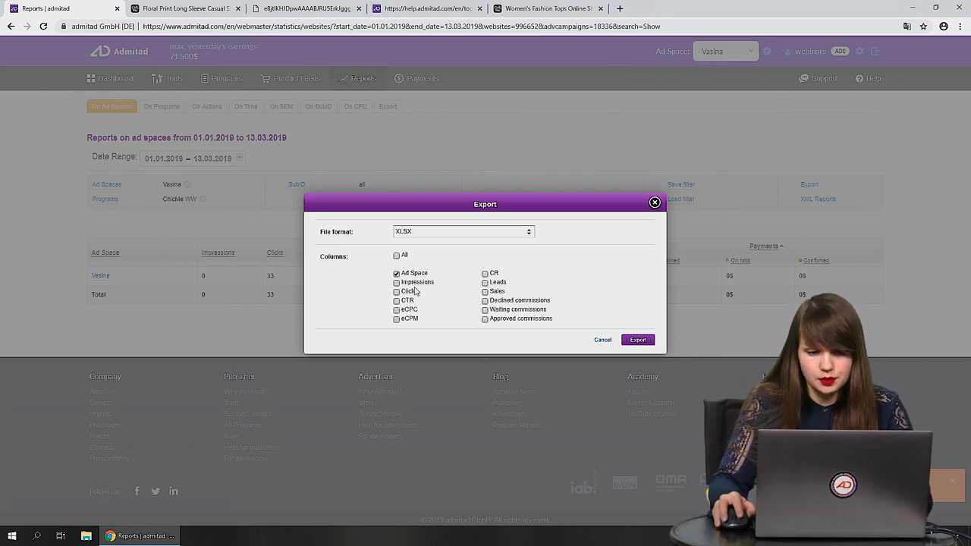
{"action": "left_click", "coordinate": [413, 294]}
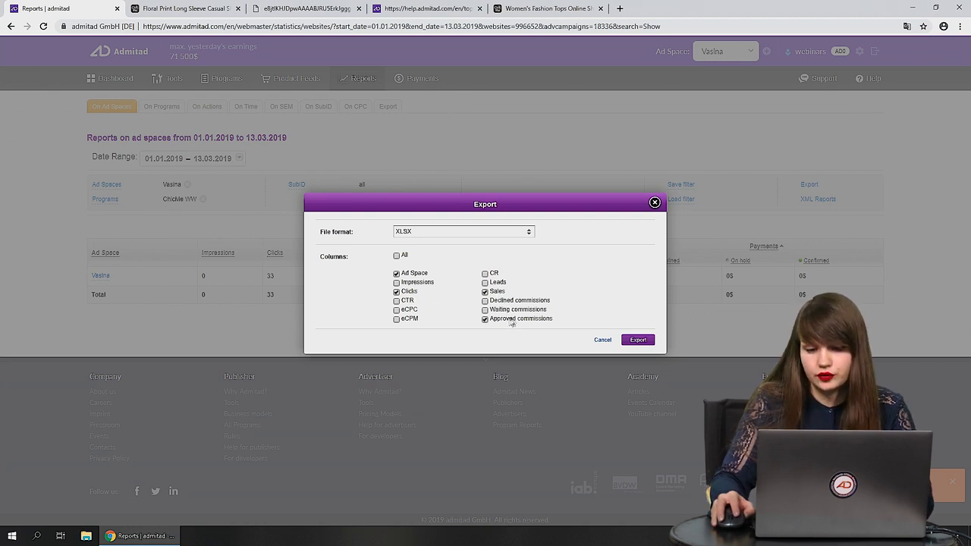
{"action": "left_click", "coordinate": [646, 340]}
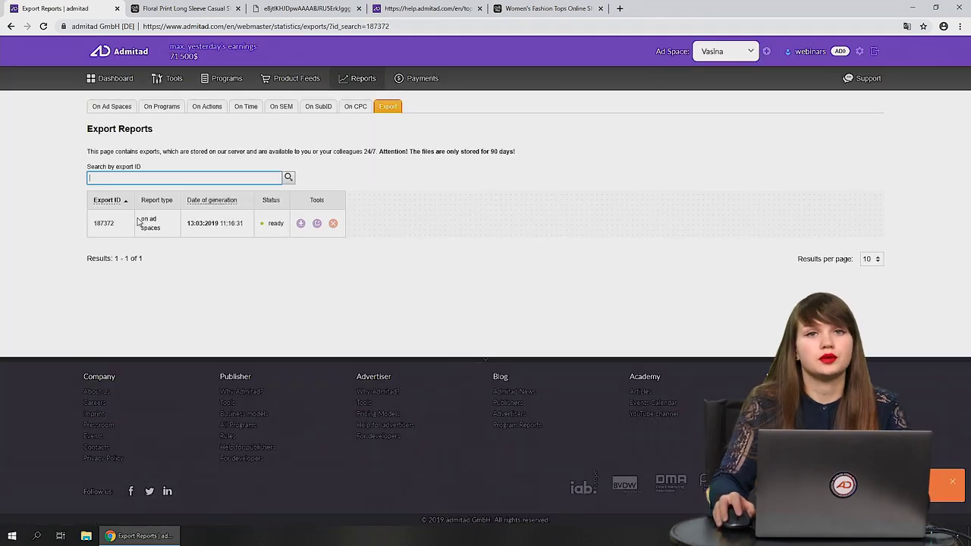
{"action": "left_click", "coordinate": [300, 224]}
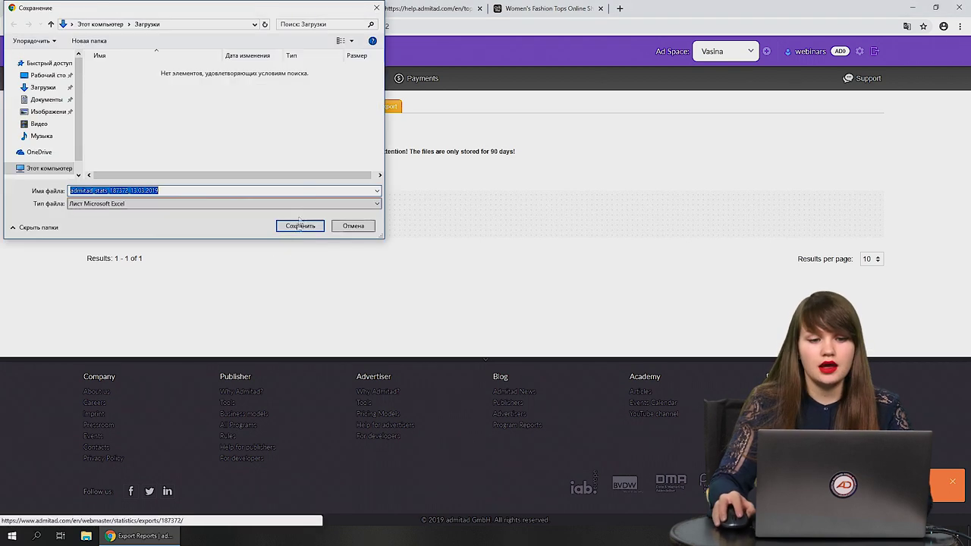
{"action": "left_click", "coordinate": [377, 7]}
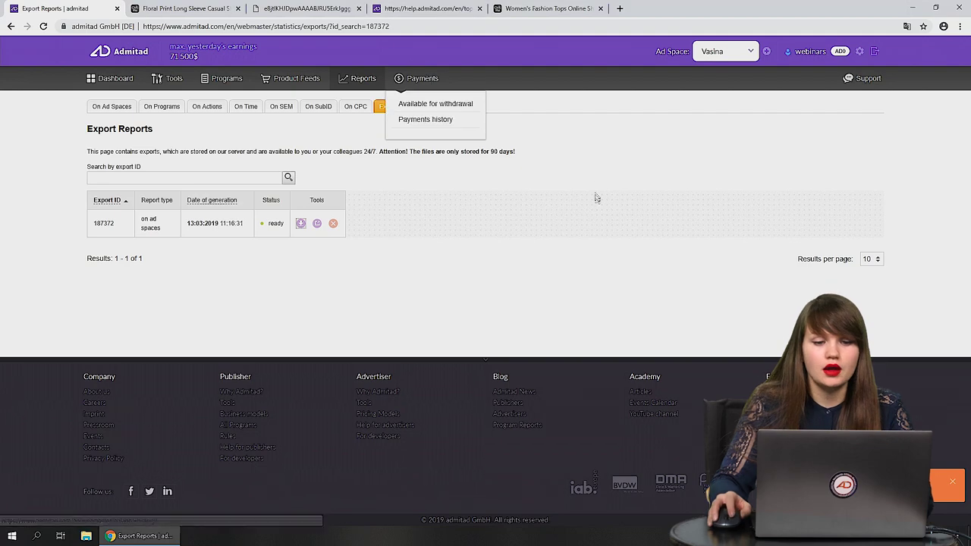
Open the account's payments history.
{"action": "mouse_move", "coordinate": [422, 78]}
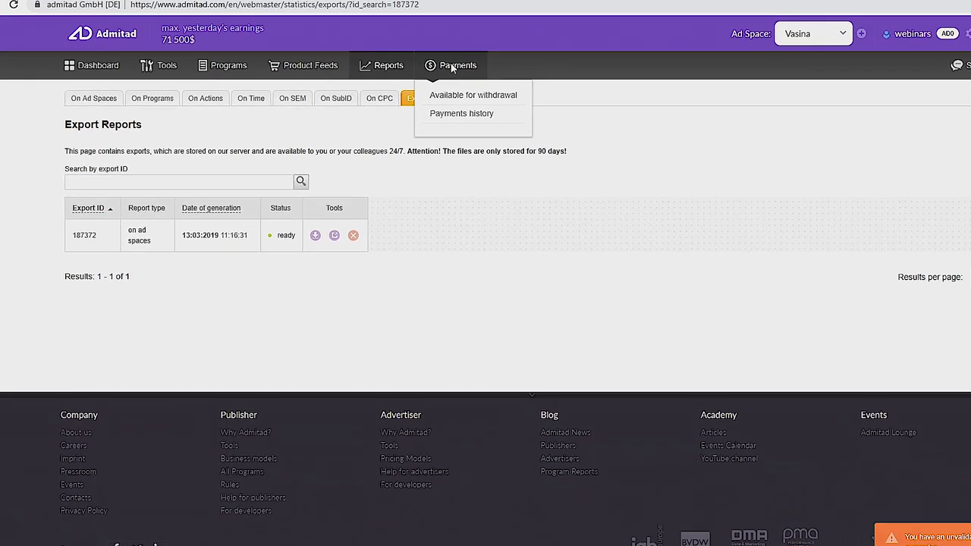
{"action": "left_click", "coordinate": [500, 106]}
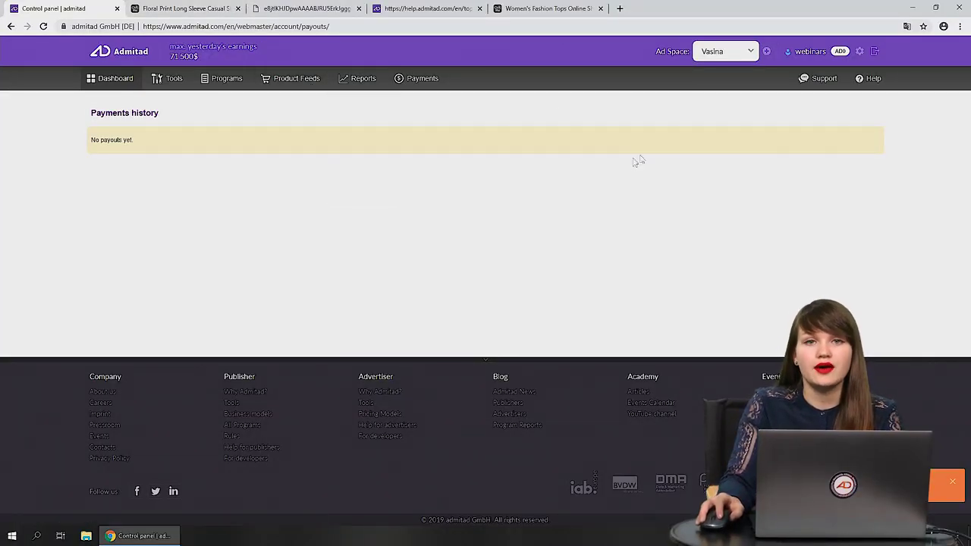
Open the help article on payments history, dismiss the translation offer, and expand General Information on the Help Center's main page.
{"action": "left_click", "coordinate": [873, 85]}
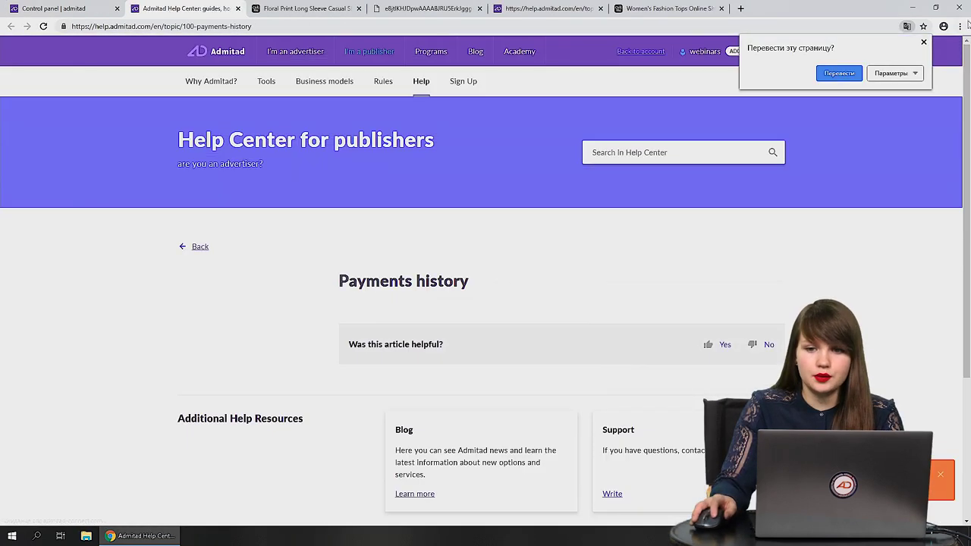
{"action": "left_click", "coordinate": [924, 42]}
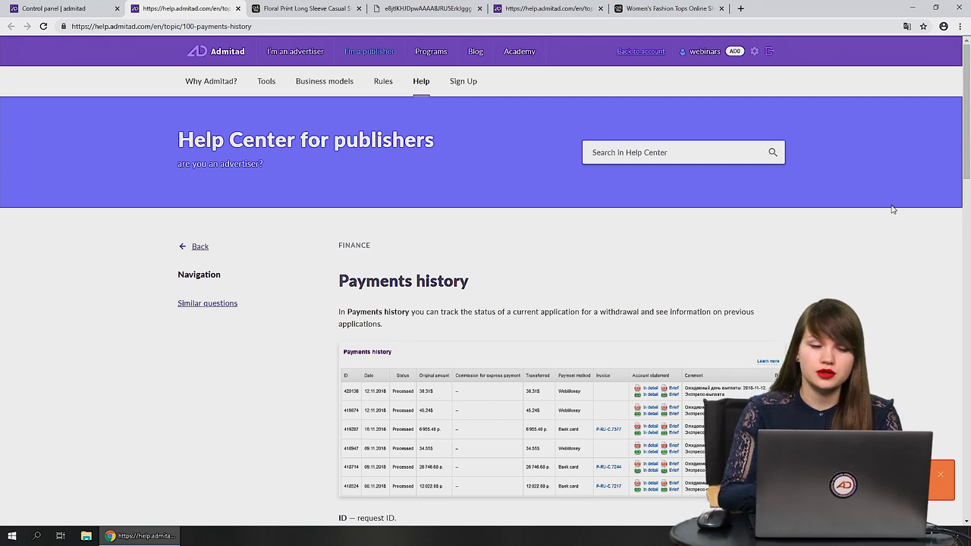
{"action": "left_click", "coordinate": [197, 246]}
{"action": "scroll", "coordinate": [790, 265], "scroll_direction": "down", "scroll_amount": 1}
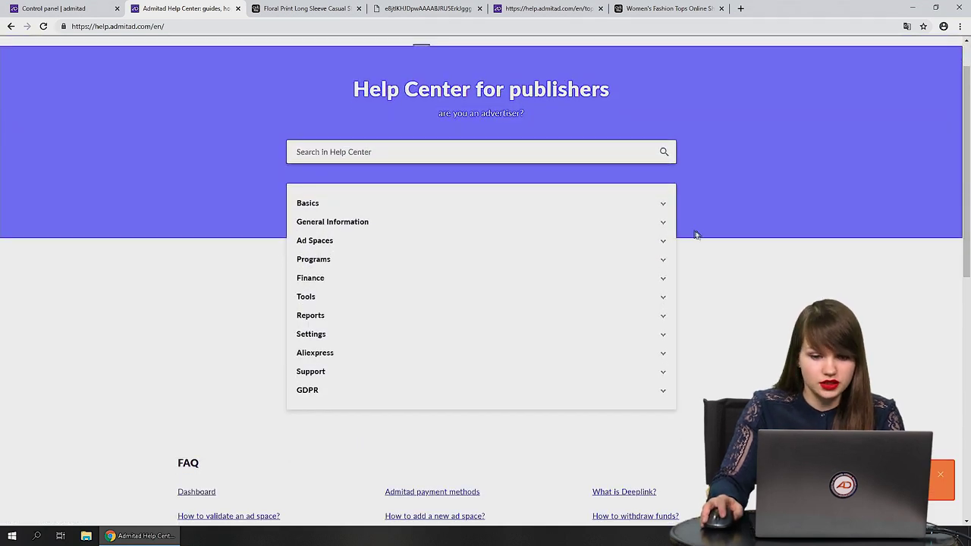
{"action": "left_click", "coordinate": [663, 225]}
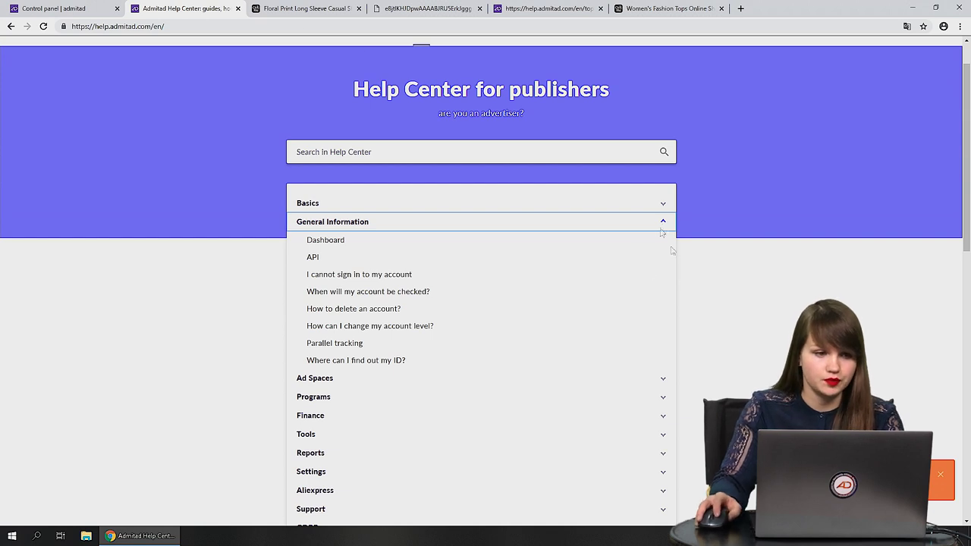
Return to the publisher account and open a new support ticket form.
{"action": "left_click", "coordinate": [53, 9]}
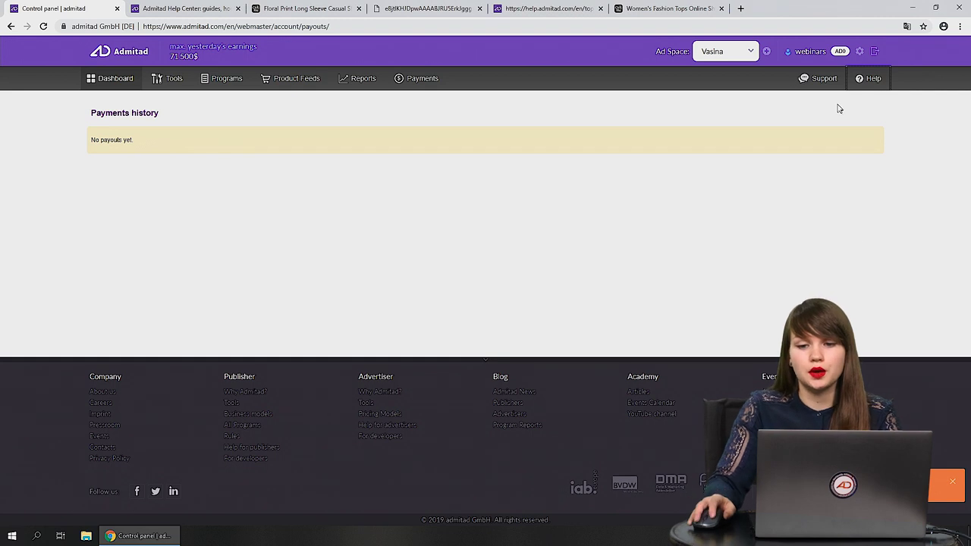
{"action": "left_click", "coordinate": [823, 84]}
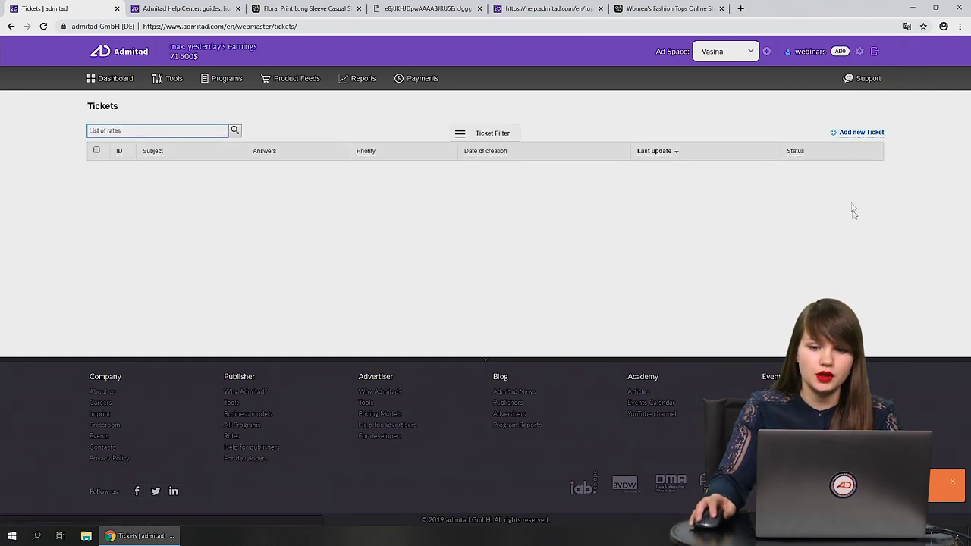
{"action": "left_click", "coordinate": [856, 135]}
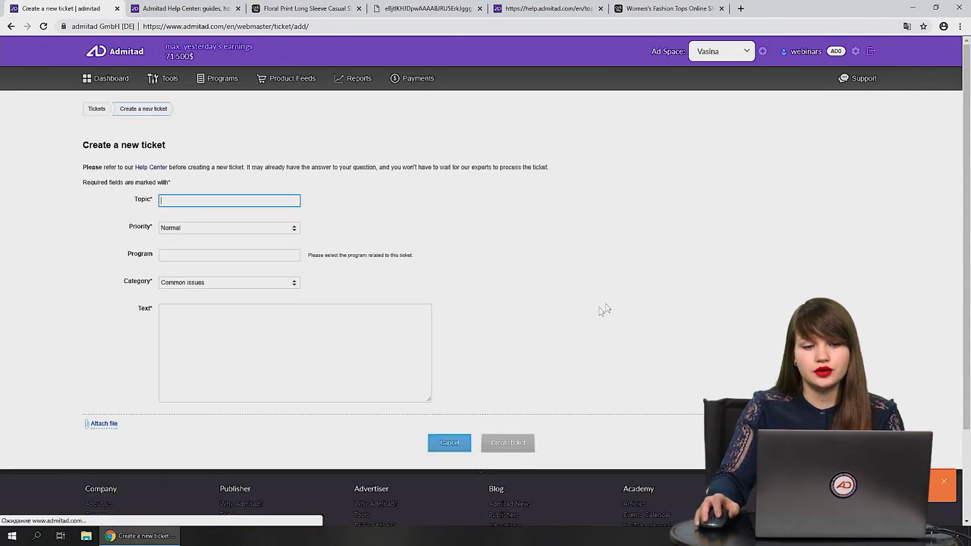